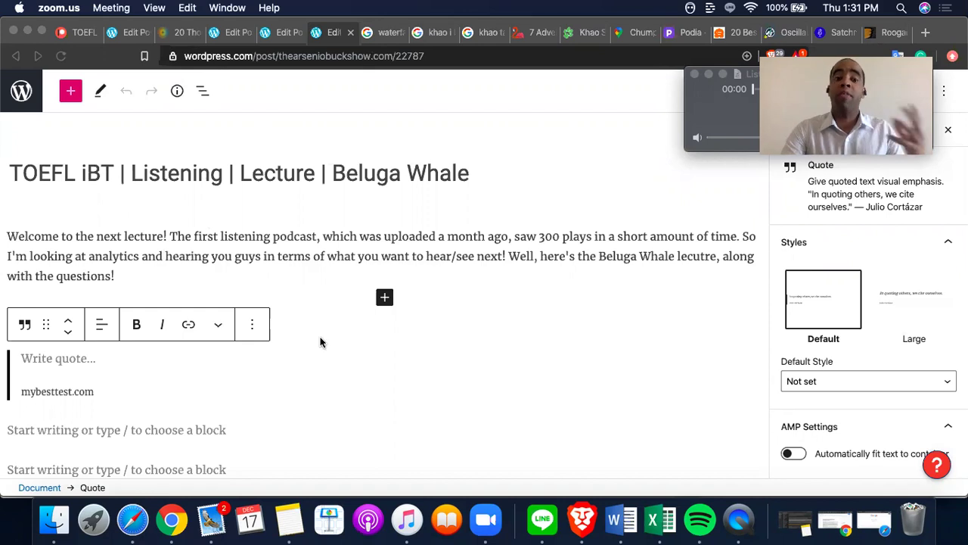
Step: Move the QuickTime lecture player window into clear view beside the post draft
{"action": "scroll", "coordinate": [320, 342], "scroll_direction": "down", "scroll_amount": 3}
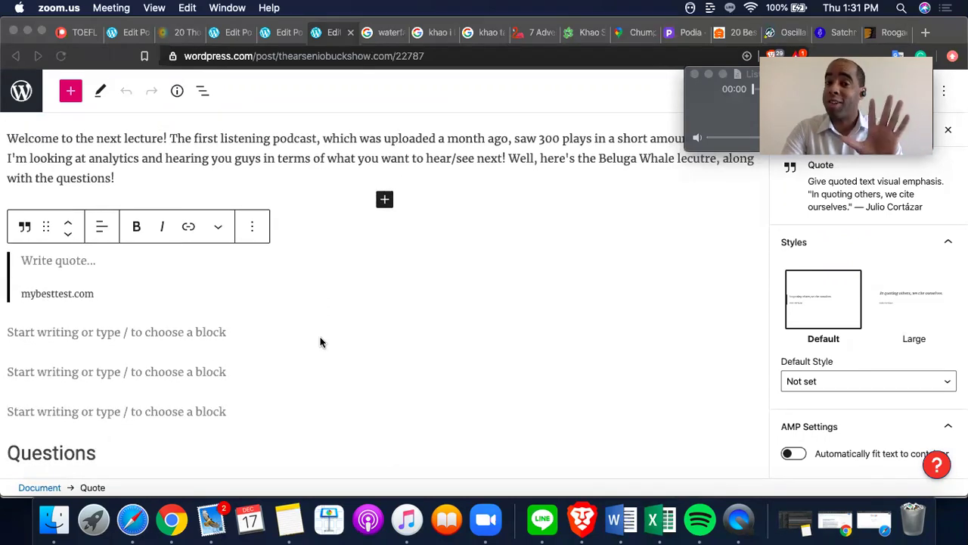
{"action": "scroll", "coordinate": [319, 341], "scroll_direction": "up", "scroll_amount": 1}
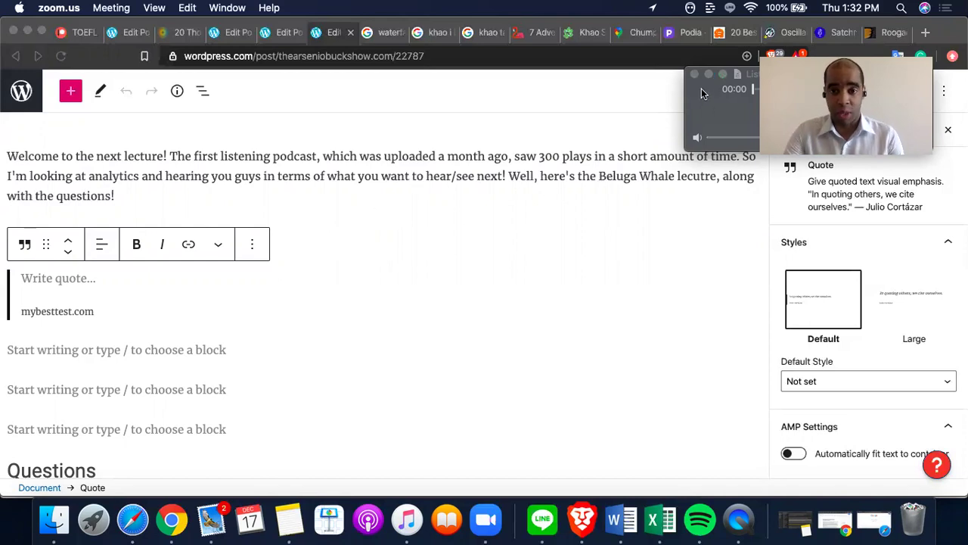
{"action": "left_click_drag", "start_coordinate": [701, 88], "coordinate": [54, 74]}
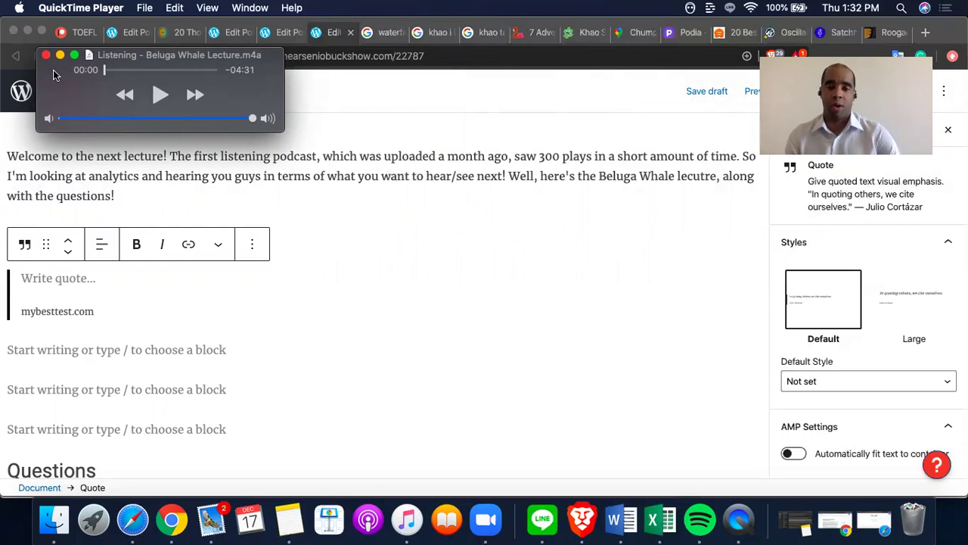
{"action": "scroll", "coordinate": [387, 254], "scroll_direction": "up", "scroll_amount": 3}
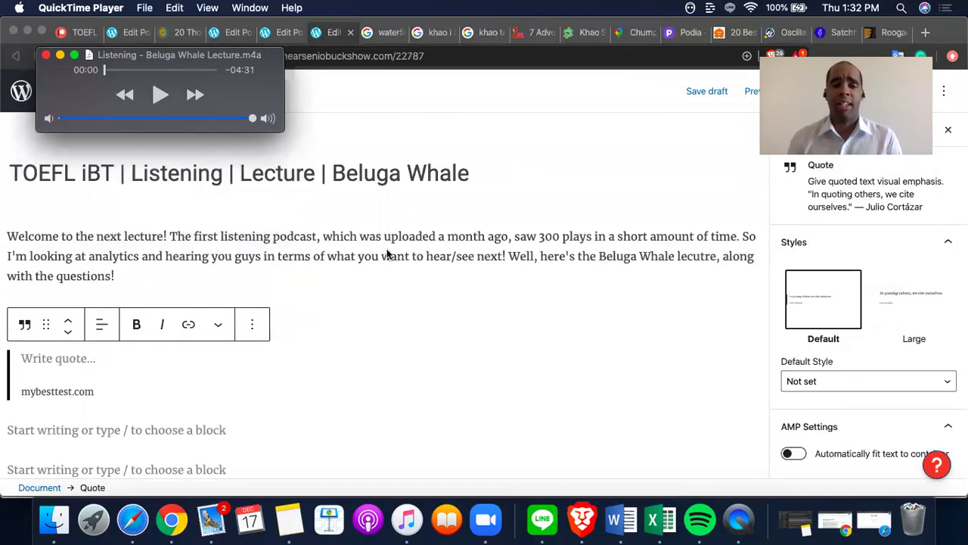
Step: Test-type in the empty quote block and erase it, then play the Beluga Whale lecture
{"action": "left_click", "coordinate": [78, 356]}
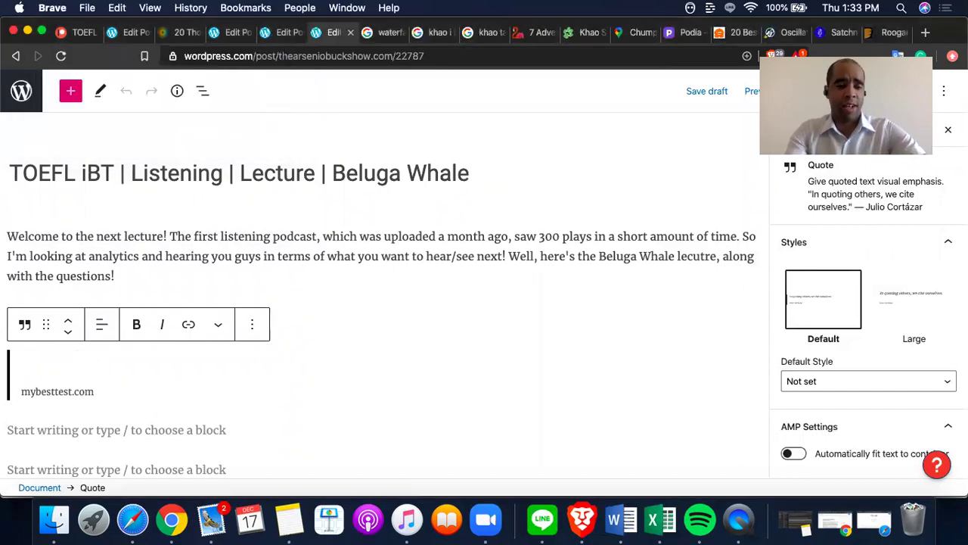
{"action": "type", "text": "jfasdfjsdfj"}
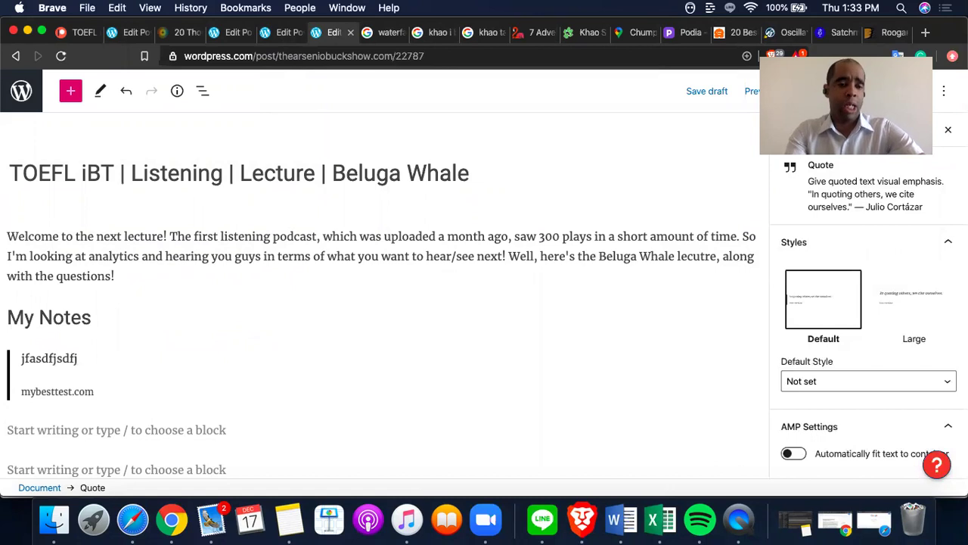
{"action": "key", "text": "BackSpace"}
{"action": "key", "text": "BackSpace"}
{"action": "key", "text": "BackSpace"}
{"action": "key", "text": "BackSpace"}
{"action": "key", "text": "BackSpace"}
{"action": "key", "text": "BackSpace"}
{"action": "key", "text": "BackSpace"}
{"action": "key", "text": "BackSpace"}
{"action": "key", "text": "BackSpace"}
{"action": "key", "text": "BackSpace"}
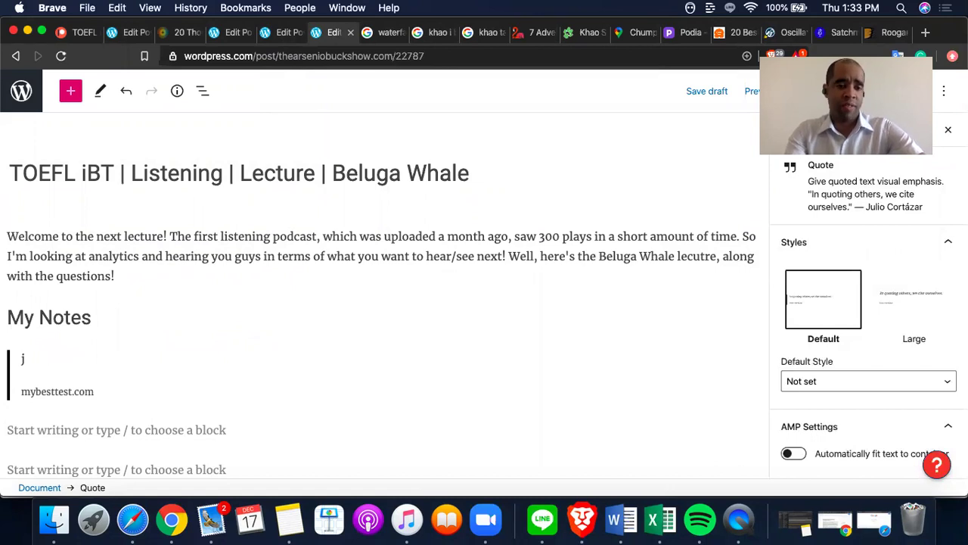
{"action": "key", "text": "BackSpace"}
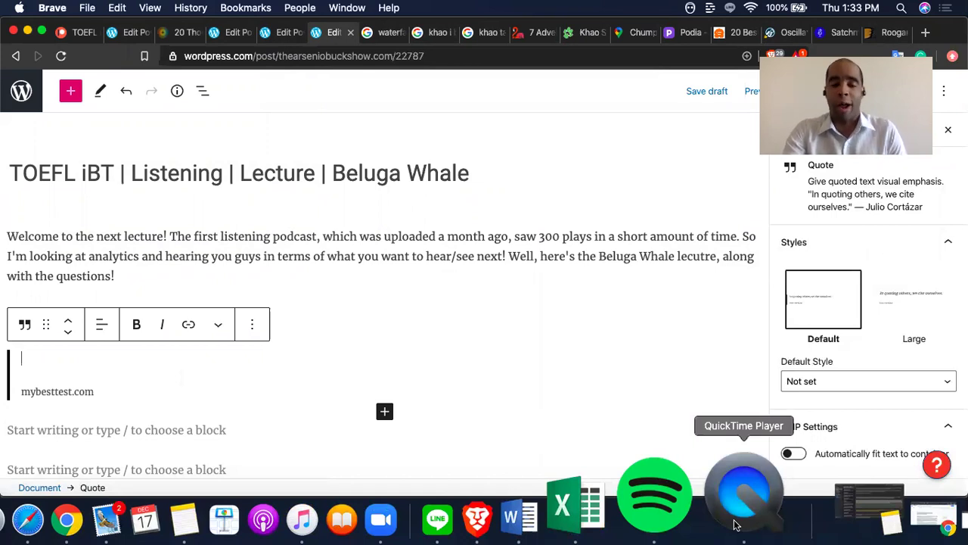
{"action": "left_click", "coordinate": [738, 524]}
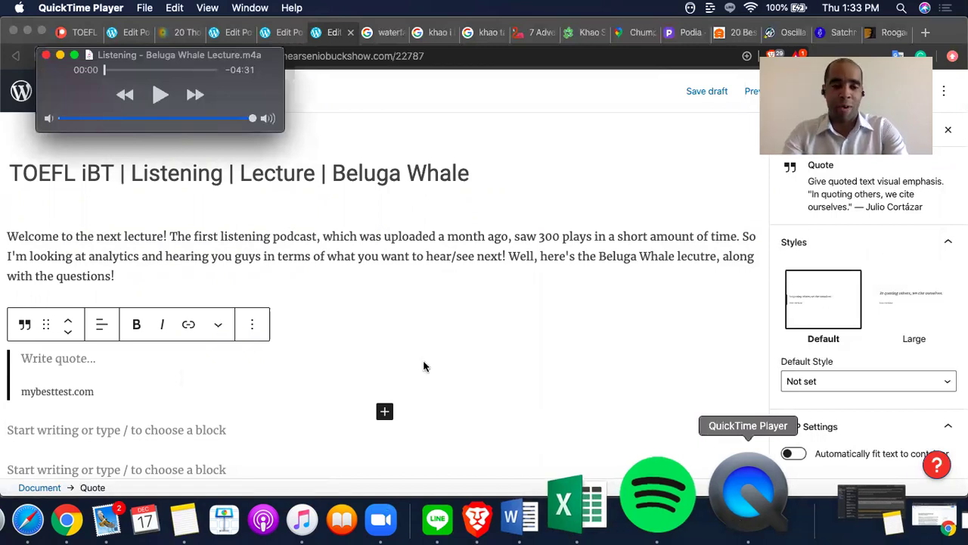
{"action": "left_click", "coordinate": [160, 95]}
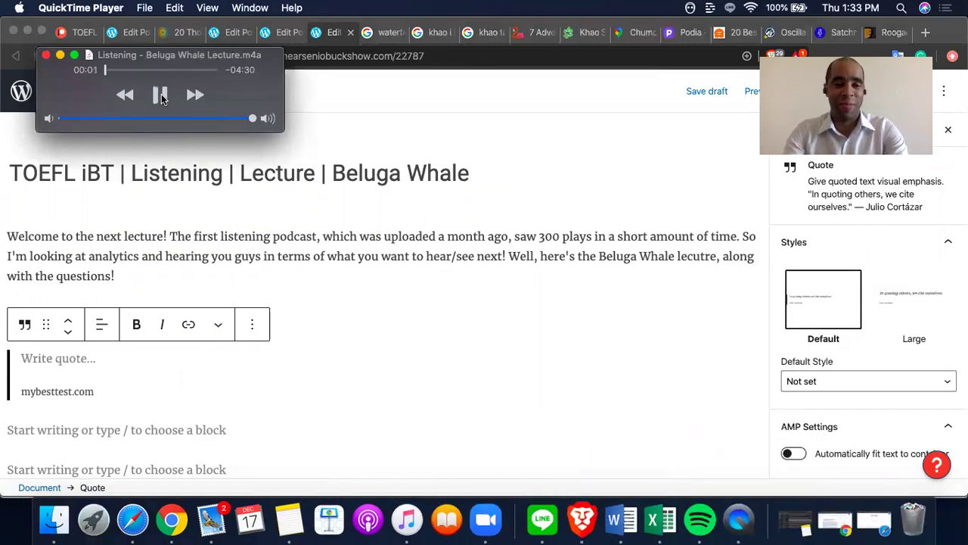
Step: Start the quote notes with 'how creatures evolved to survive'
{"action": "left_click", "coordinate": [76, 363]}
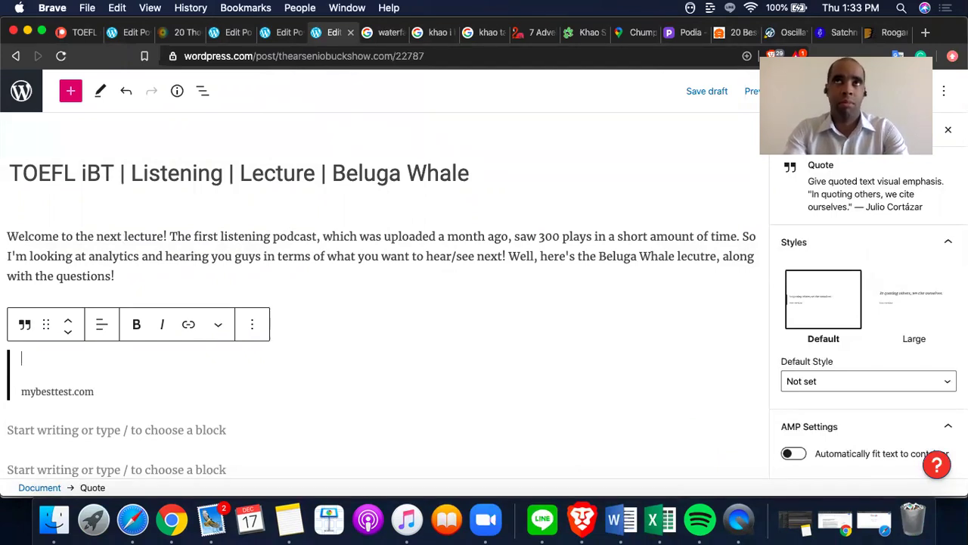
{"action": "type", "text": "how creatures invo"}
{"action": "key", "text": "BackSpace"}
{"action": "key", "text": "BackSpace"}
{"action": "key", "text": "BackSpace"}
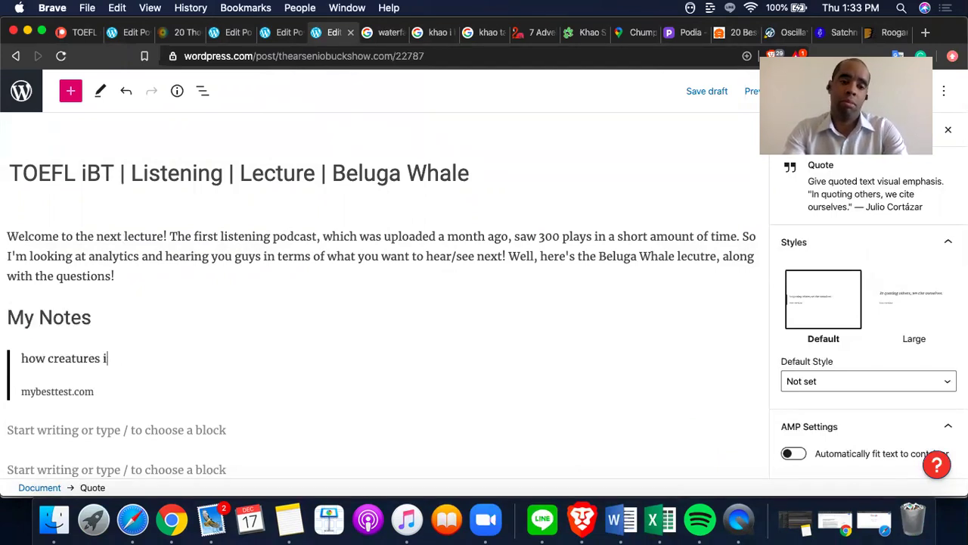
{"action": "key", "text": "BackSpace"}
{"action": "type", "text": "evol"}
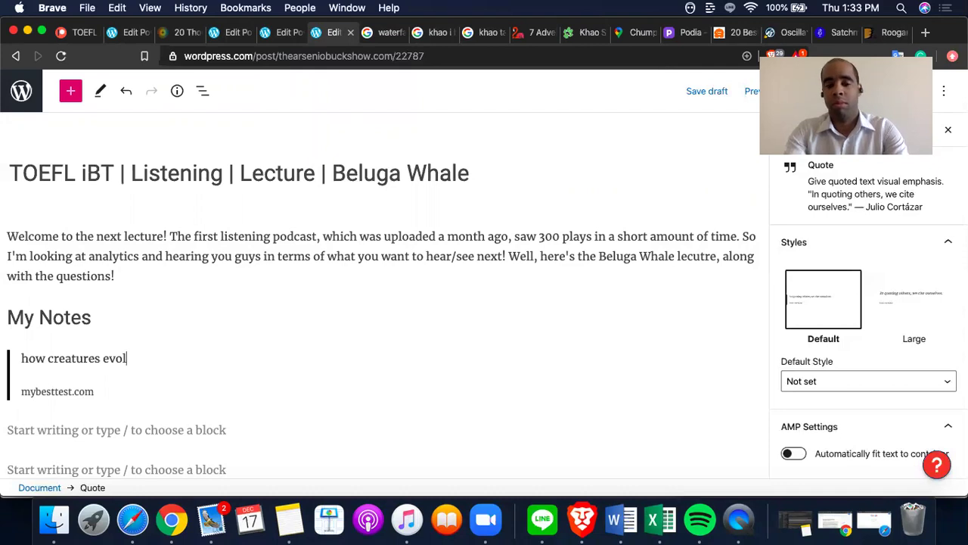
{"action": "type", "text": "ved to survive"}
{"action": "key", "text": "Return"}
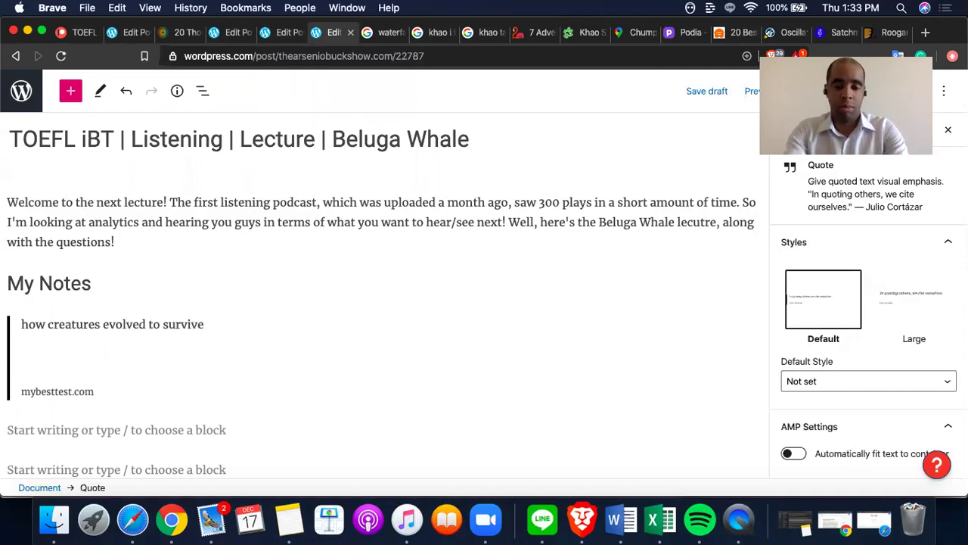
Step: Add notes: Beluga whale, native to arctic and subarctic, grows to 20 feet long
{"action": "type", "text": "Beluga whale"}
{"action": "key", "text": "Return"}
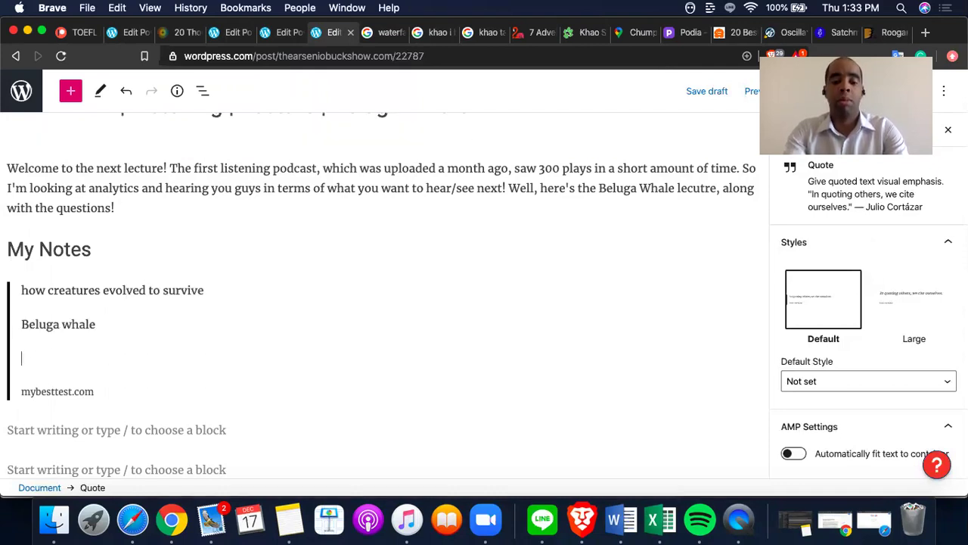
{"action": "type", "text": "native to art"}
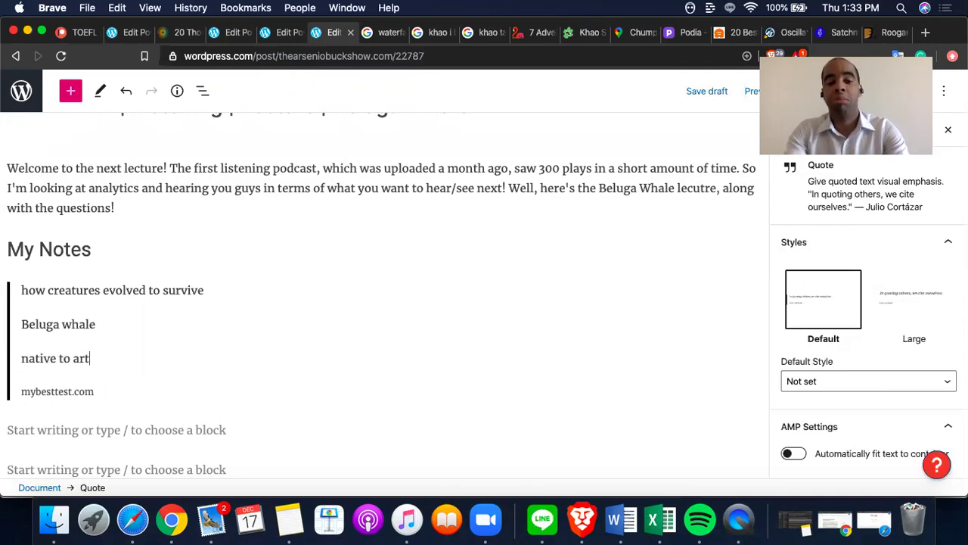
{"action": "key", "text": "BackSpace"}
{"action": "type", "text": "ctic and "}
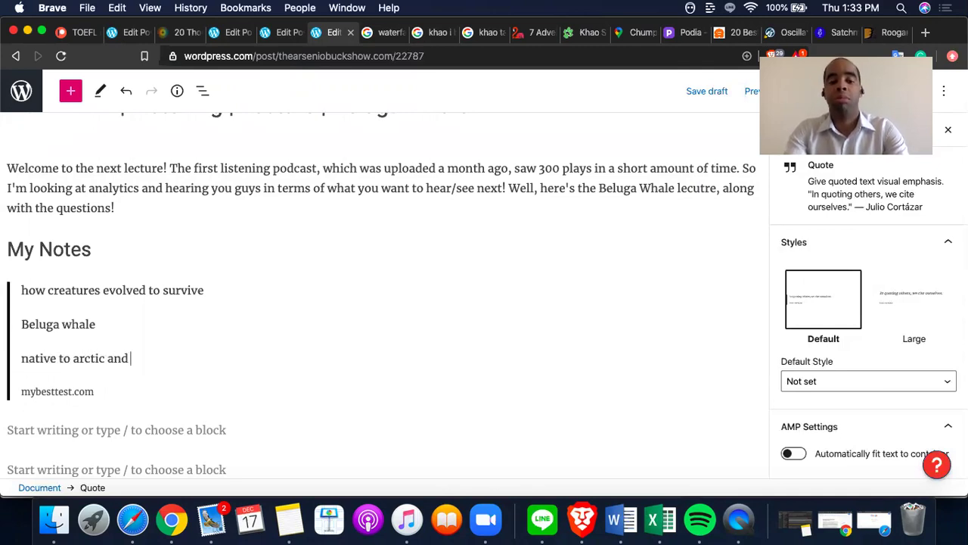
{"action": "type", "text": "subarctic"}
{"action": "key", "text": "Return"}
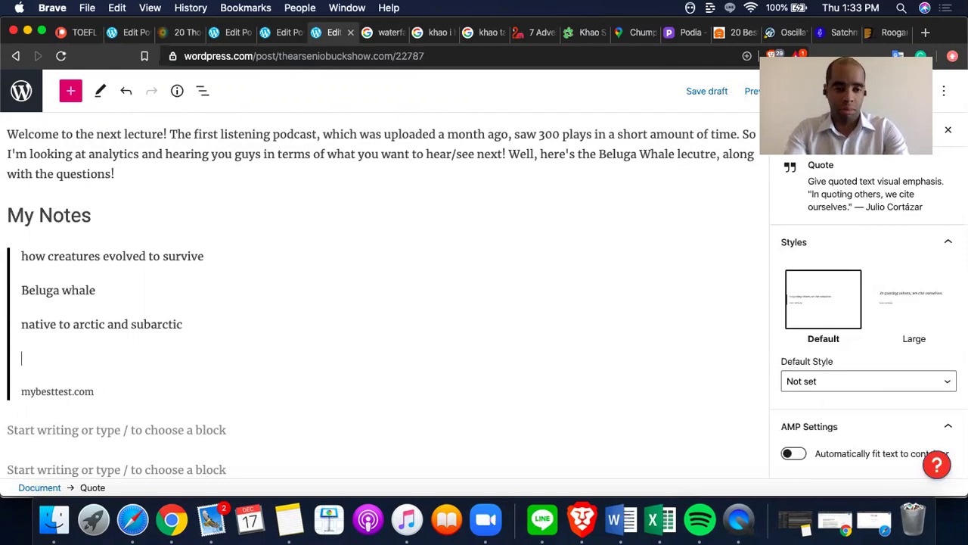
{"action": "type", "text": "grows"}
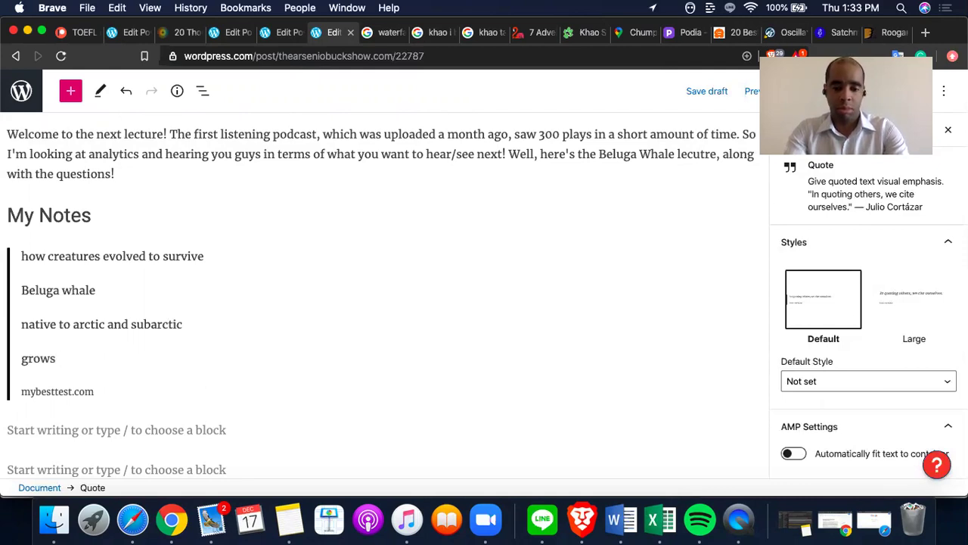
{"action": "type", "text": " to 20feet l"}
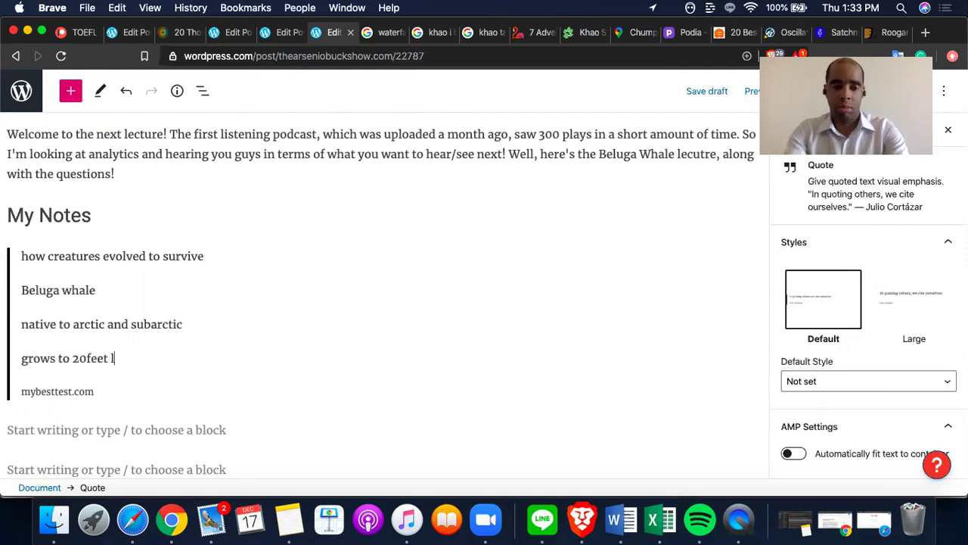
{"action": "type", "text": "ong"}
{"action": "key", "text": "Return"}
Step: Add notes on 2k-3k pounds and all-white camouflage protecting from polar bears and killer whales
{"action": "type", "text": "2k"}
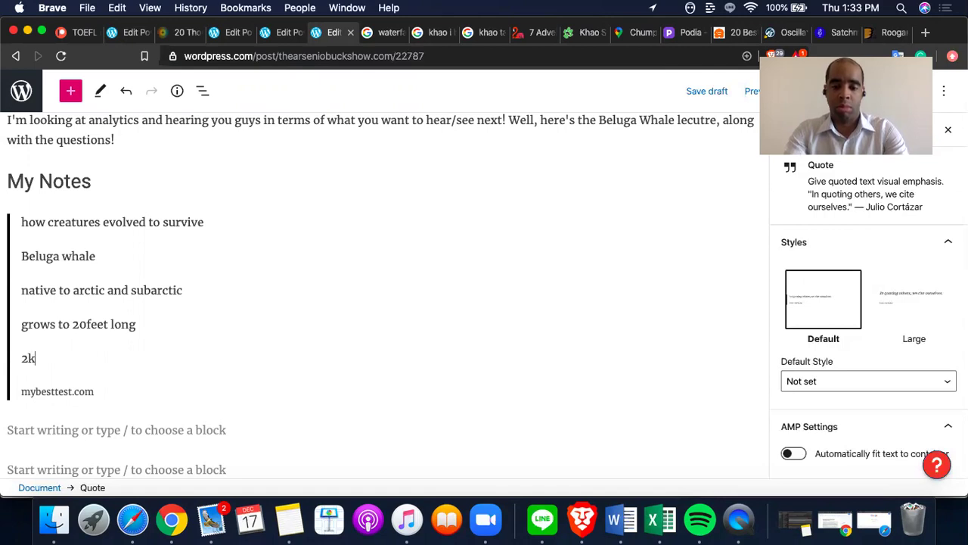
{"action": "type", "text": "-3k"}
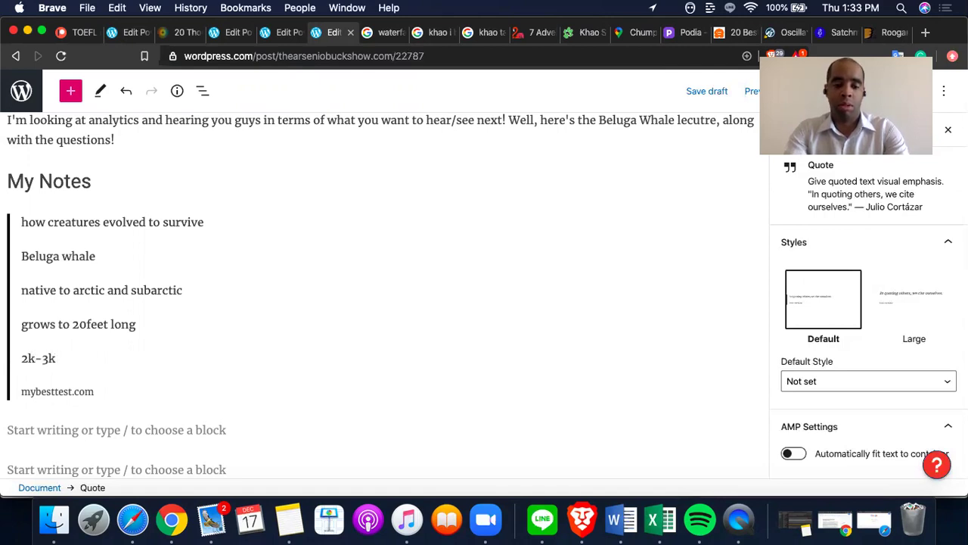
{"action": "type", "text": " pouns"}
{"action": "key", "text": "Return"}
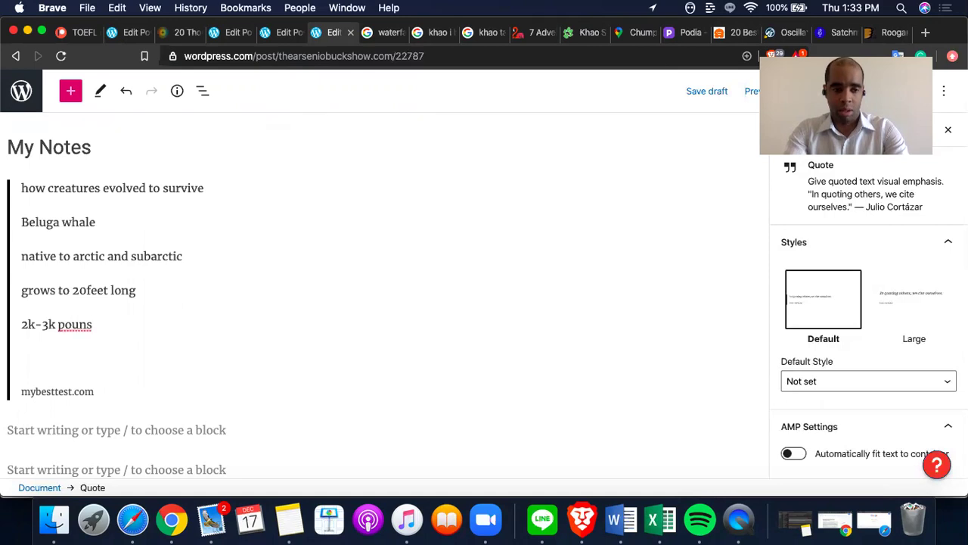
{"action": "key", "text": "BackSpace"}
{"action": "key", "text": "BackSpace"}
{"action": "key", "text": "BackSpace"}
{"action": "type", "text": "nds"}
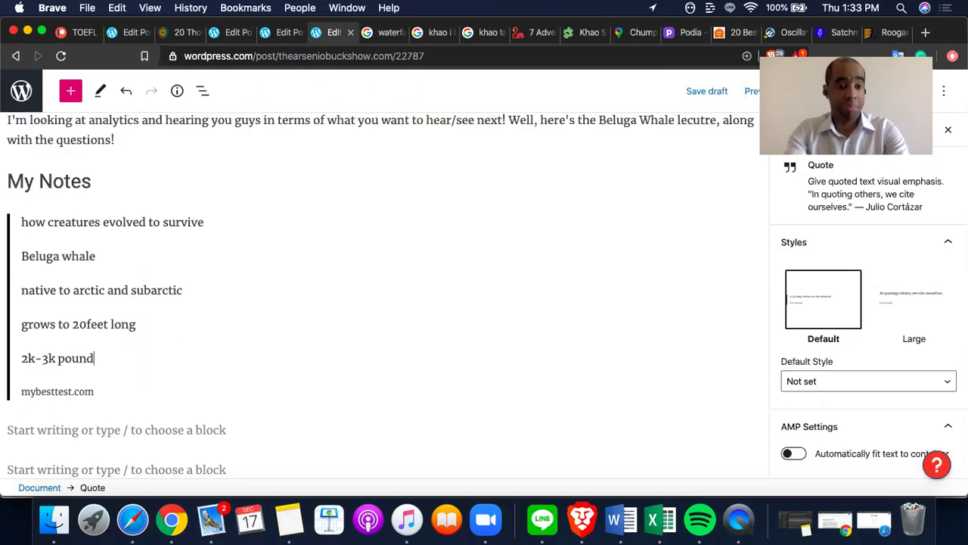
{"action": "key", "text": "Return"}
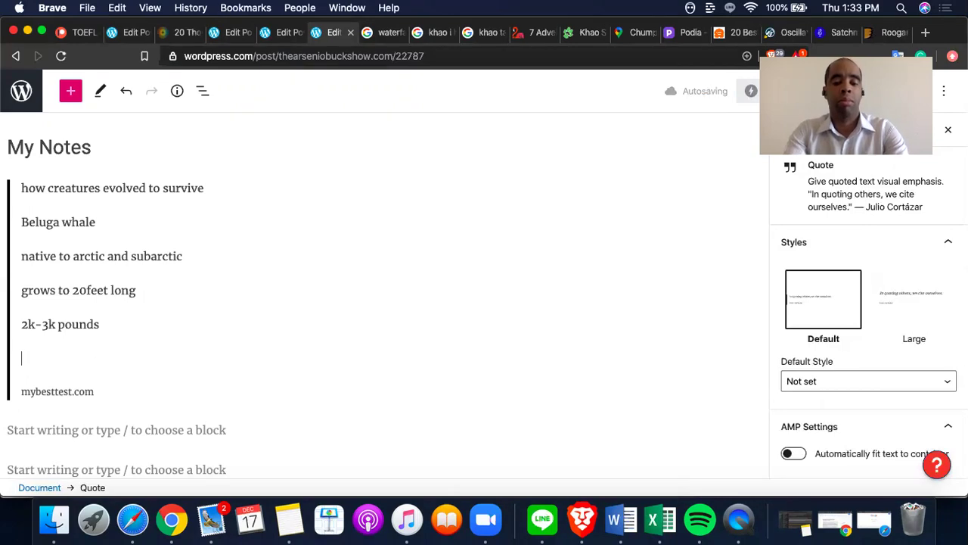
{"action": "type", "text": "all white, camouflage in icey e"}
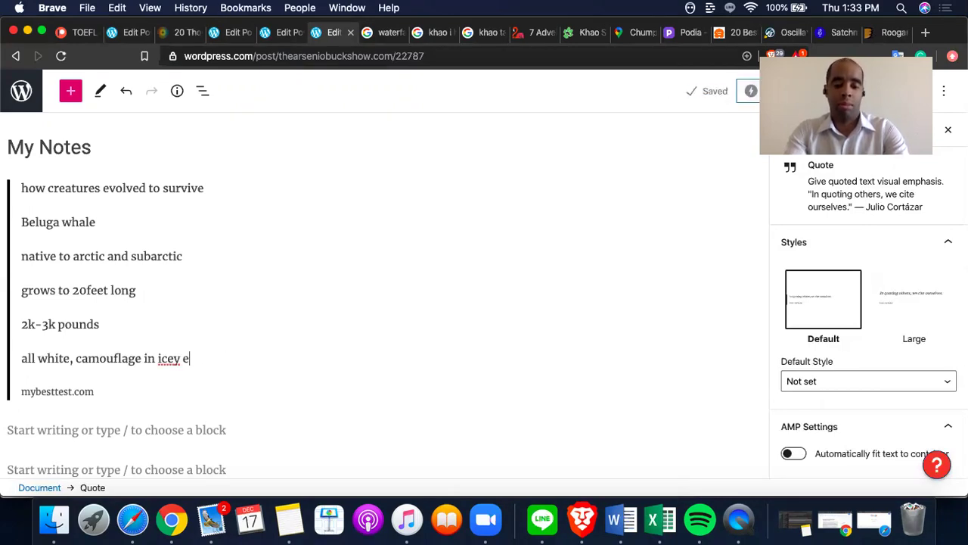
{"action": "type", "text": "nvironment and protect"}
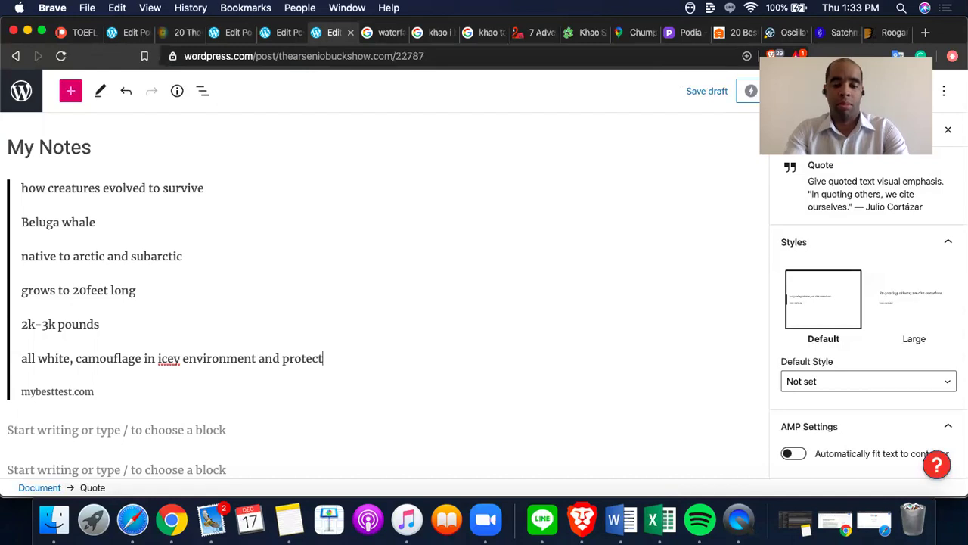
{"action": "type", "text": "from polar "}
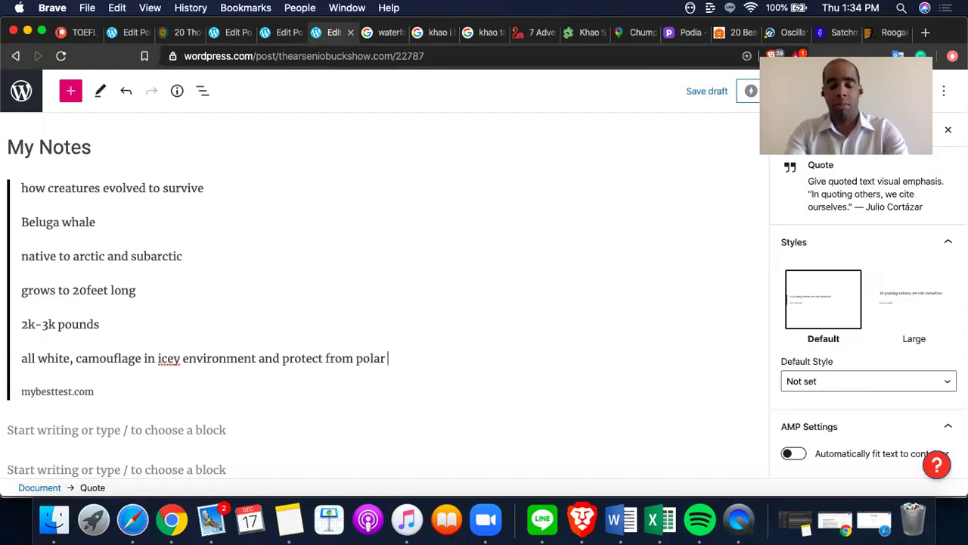
{"action": "type", "text": "and killers"}
{"action": "key", "text": "Return"}
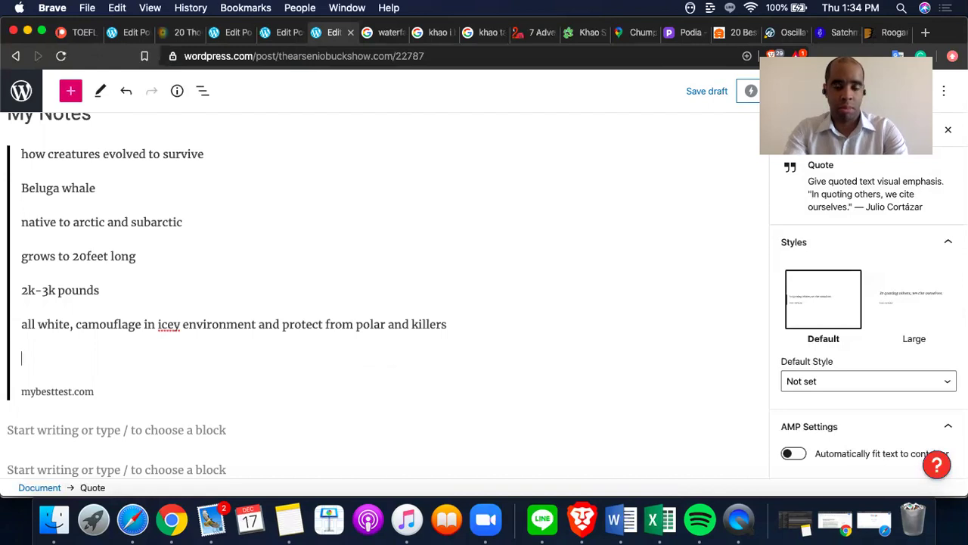
Step: Add blubber notes: 40% of body weight, cold protection, energy reserve, arteries surrounded by veins
{"action": "type", "text": "st"}
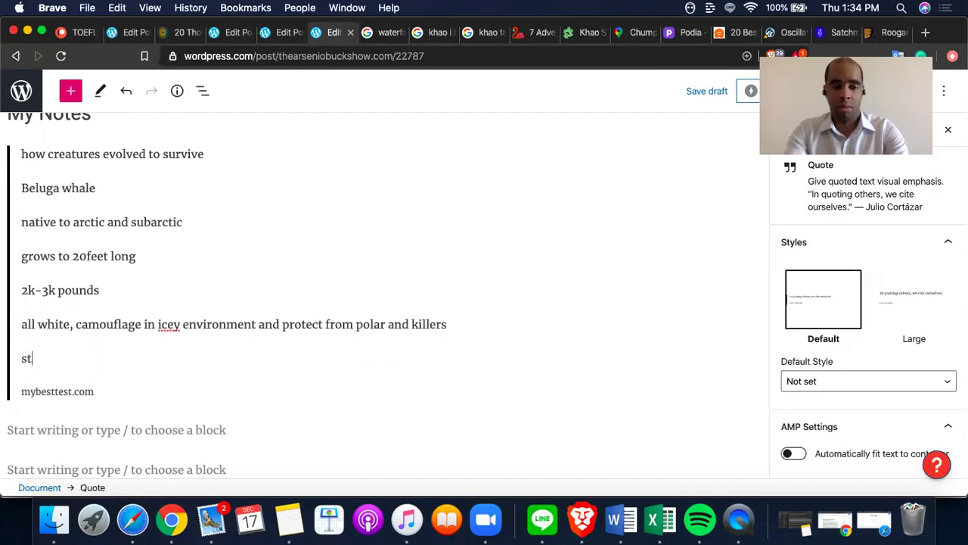
{"action": "type", "text": "ore body fat in blu"}
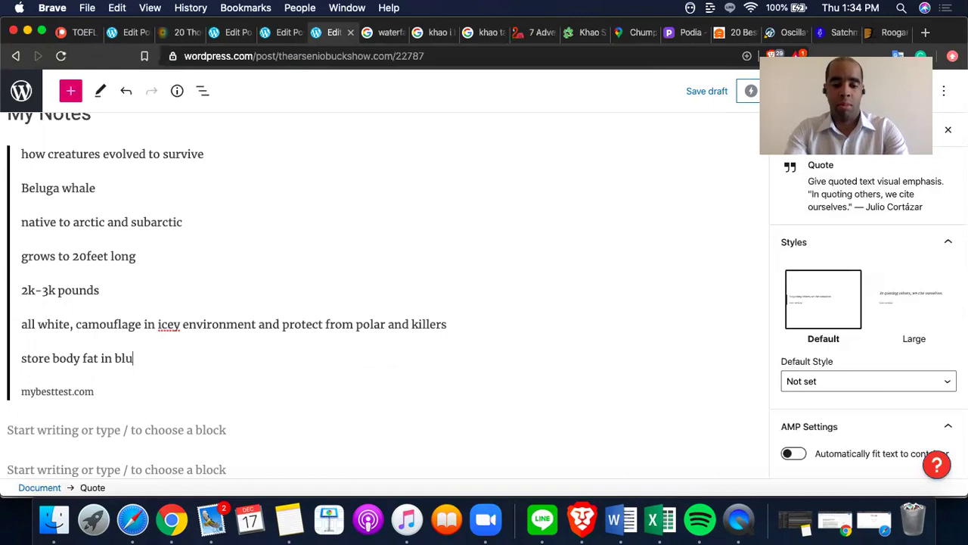
{"action": "type", "text": "bber"}
{"action": "key", "text": "Return"}
{"action": "type", "text": "40%"}
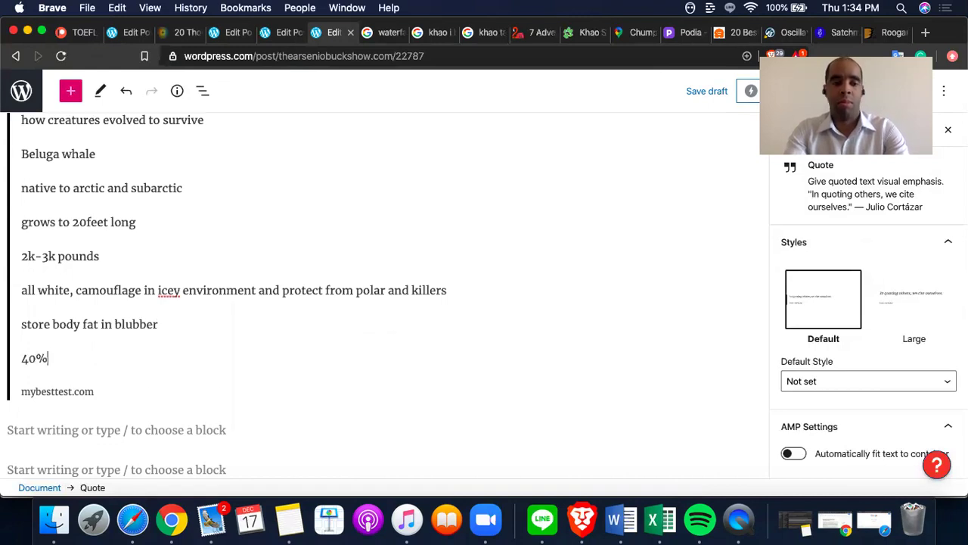
{"action": "type", "text": " of total body "}
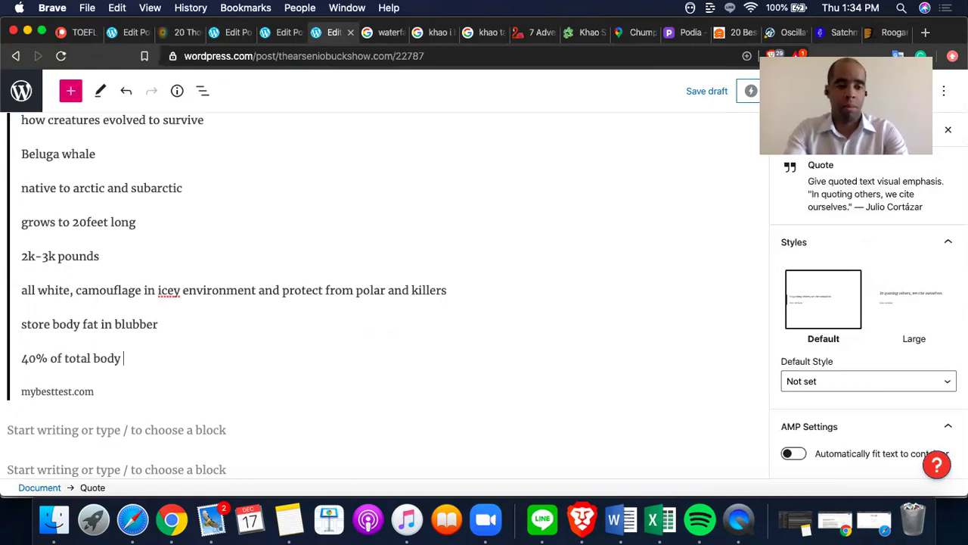
{"action": "type", "text": "weight"}
{"action": "key", "text": "Return"}
{"action": "type", "text": "protec"}
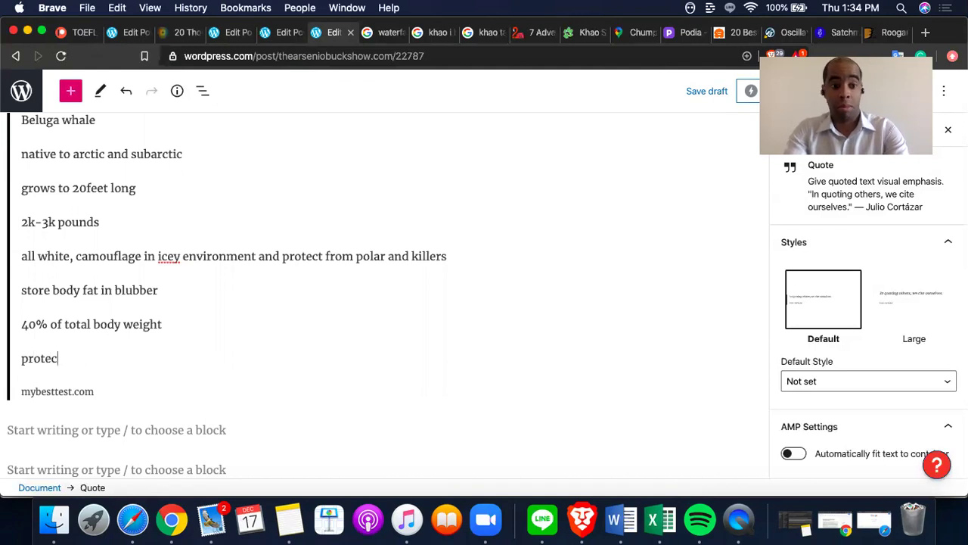
{"action": "type", "text": "ts from ext"}
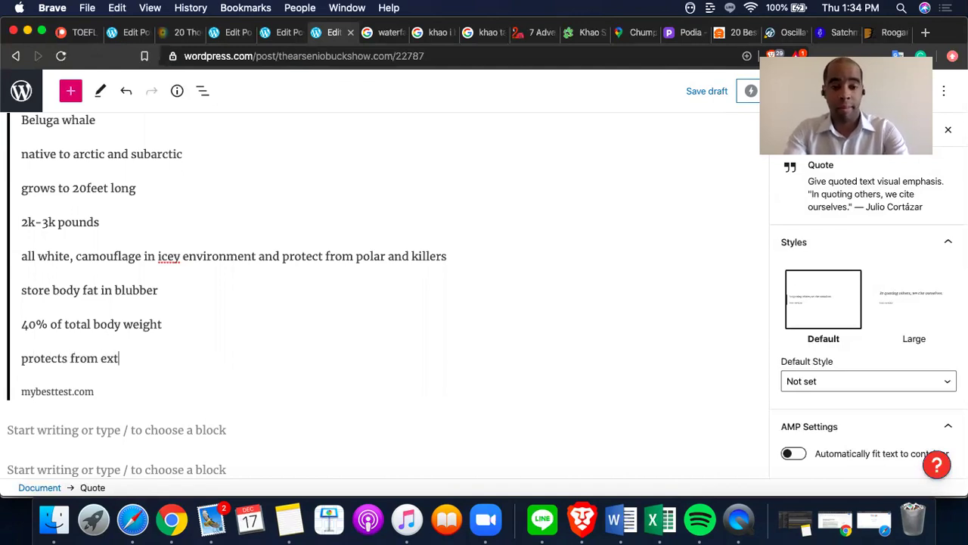
{"action": "type", "text": "reme cold"}
{"action": "key", "text": "Return"}
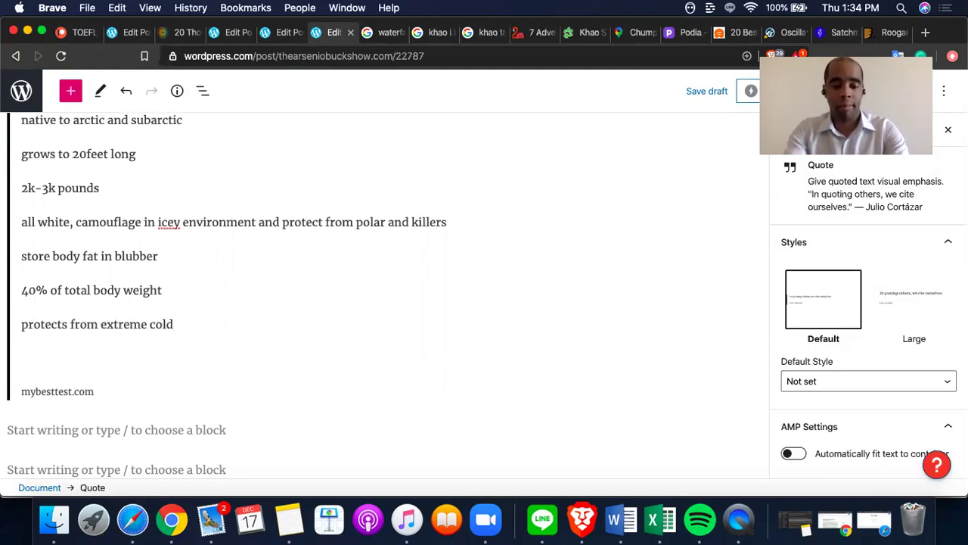
{"action": "type", "text": "energy reserve"}
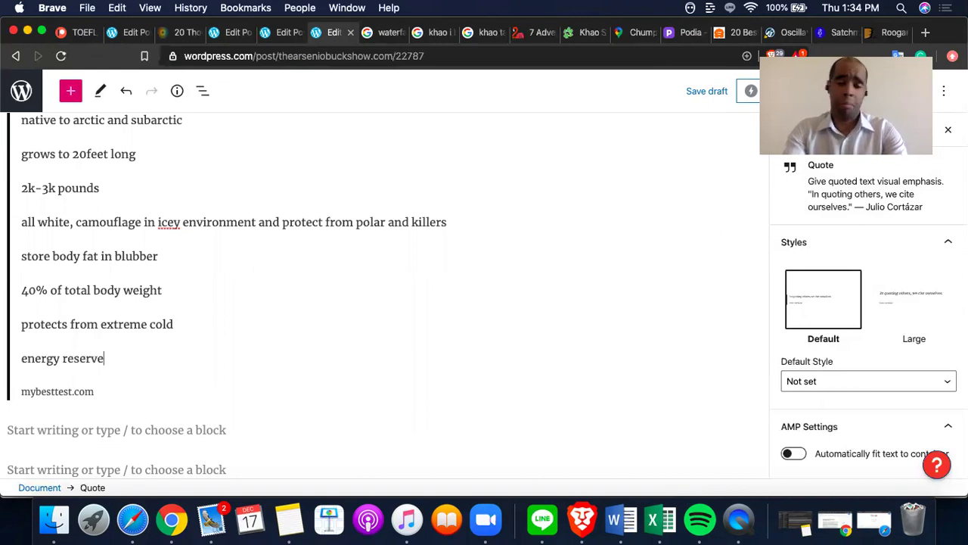
{"action": "key", "text": "Return"}
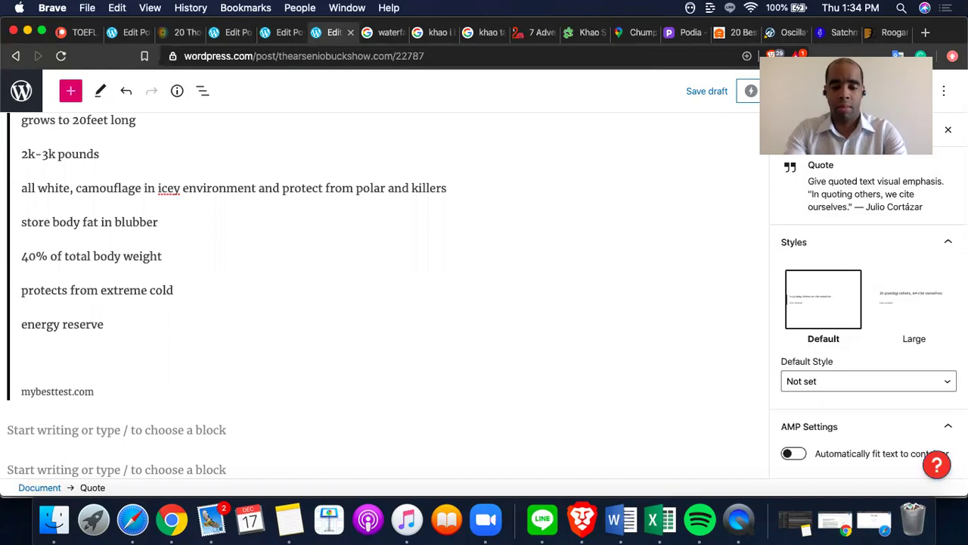
{"action": "type", "text": "arteries "}
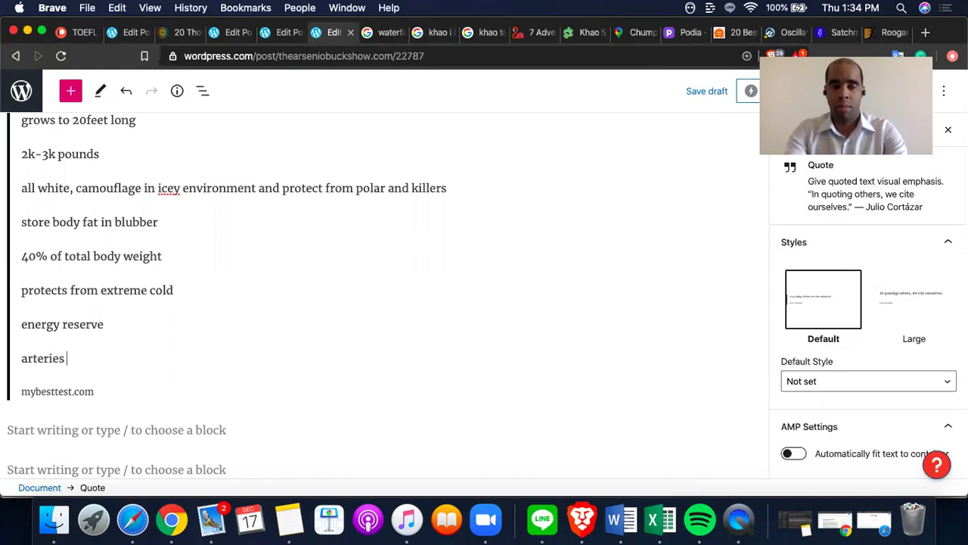
{"action": "type", "text": "are surroun"}
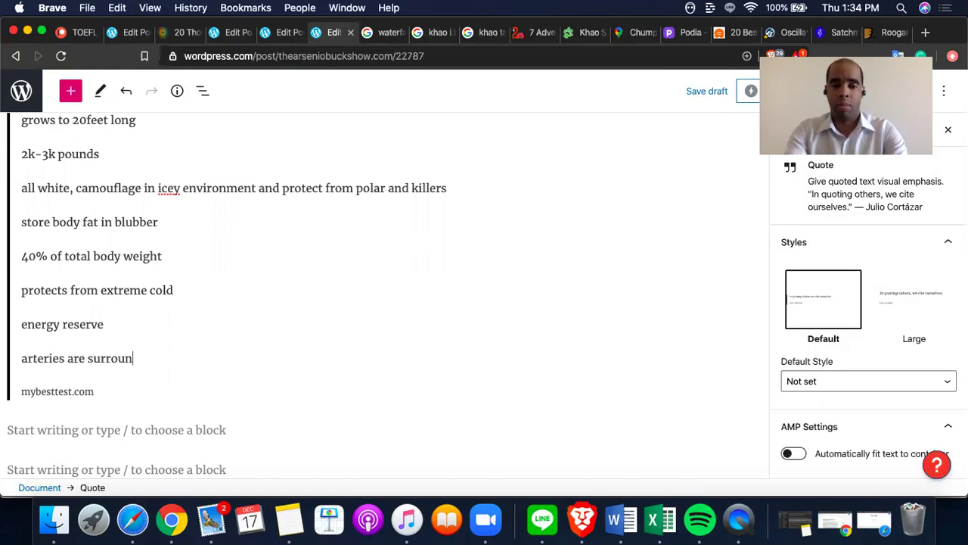
{"action": "type", "text": "ded by veins"}
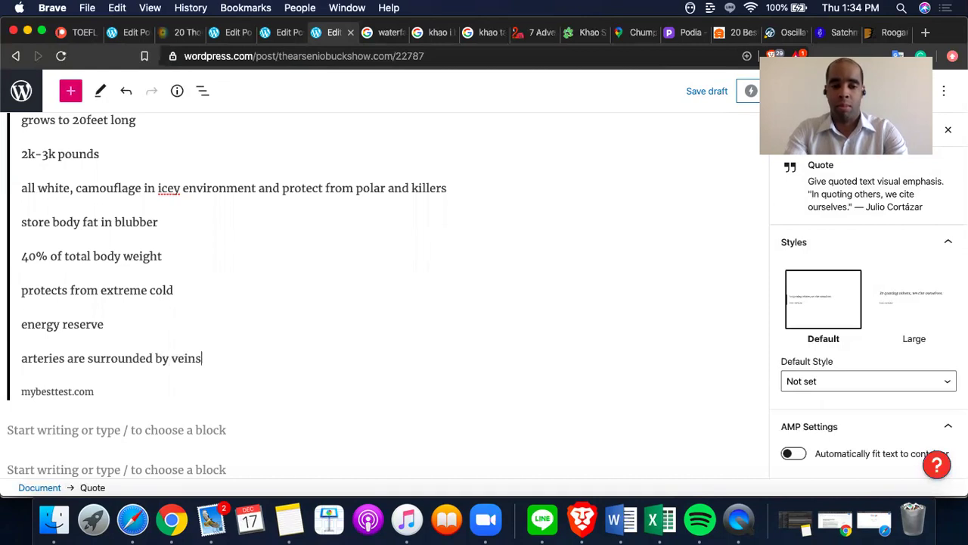
{"action": "type", "text": " -- "}
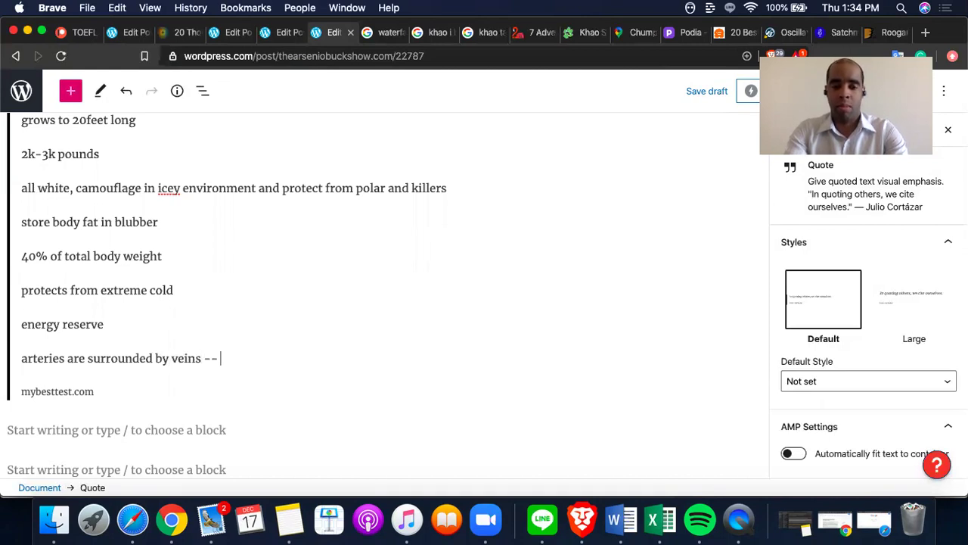
{"action": "type", "text": "why help?"}
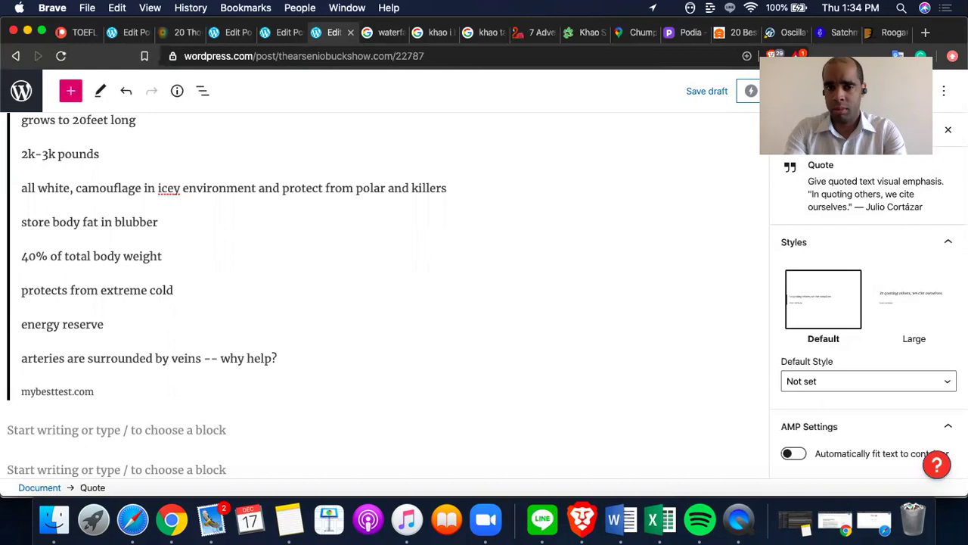
Step: Add notes on heat through veins, slower heartrate while diving, and oxygen diverted to key organs
{"action": "type", "text": "heat t"}
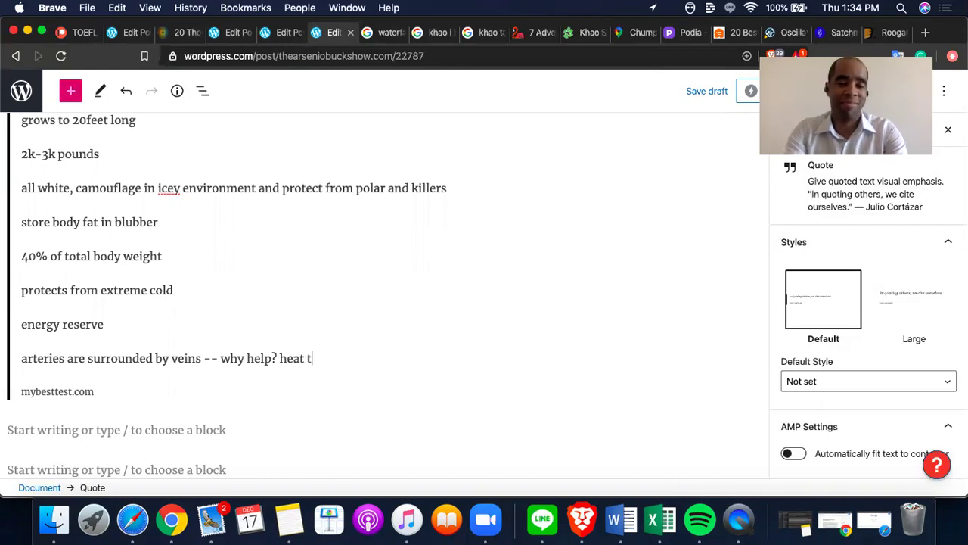
{"action": "type", "text": "ransfered th"}
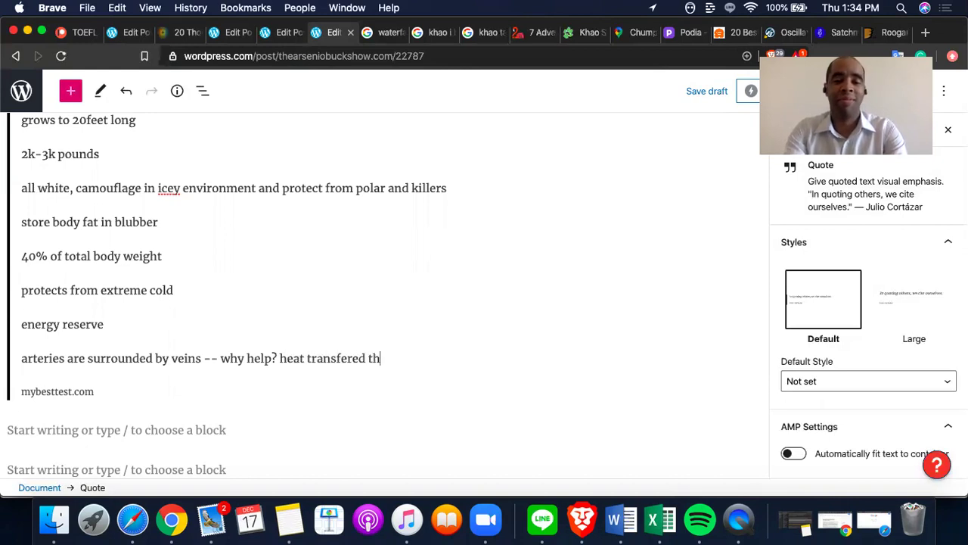
{"action": "type", "text": "rough veins"}
{"action": "key", "text": "Return"}
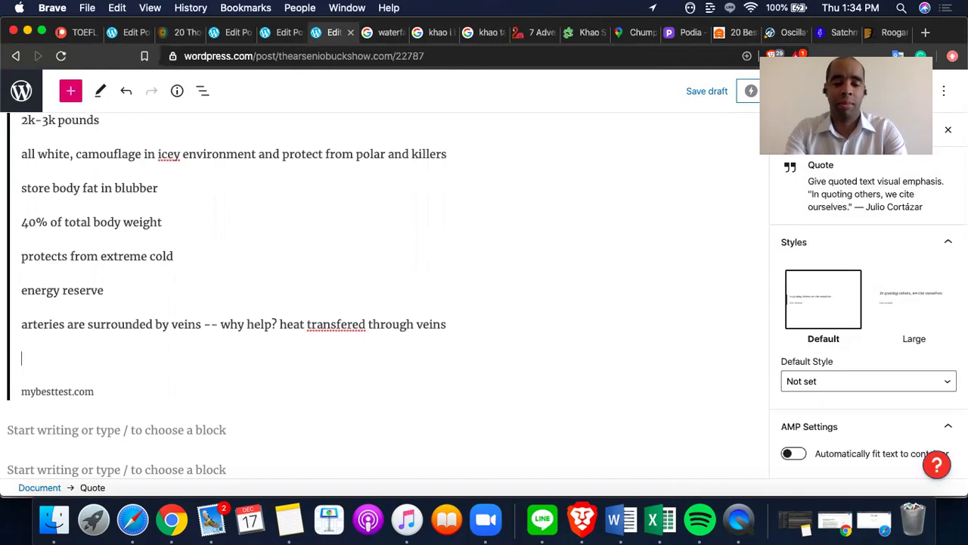
{"action": "type", "text": "slows down he"}
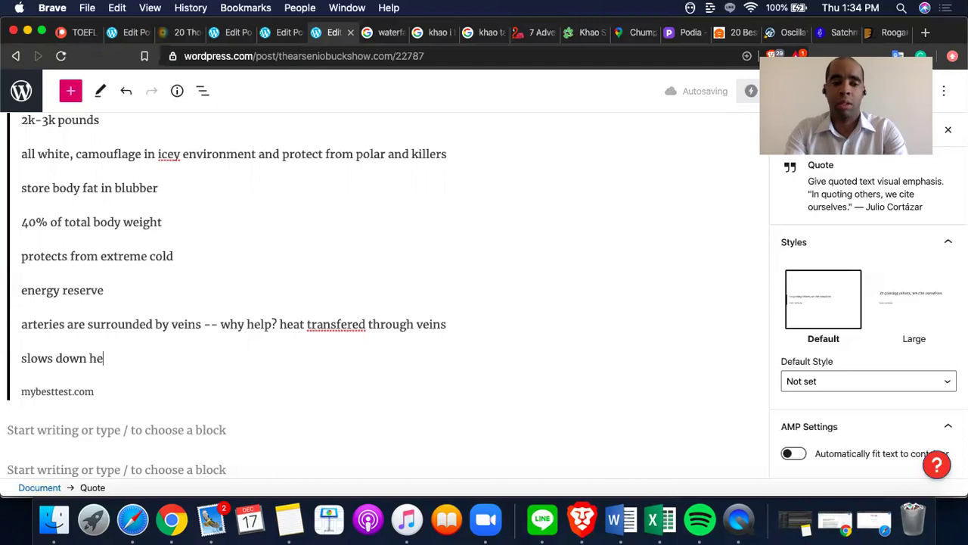
{"action": "type", "text": "artrate while diving"}
{"action": "key", "text": "Return"}
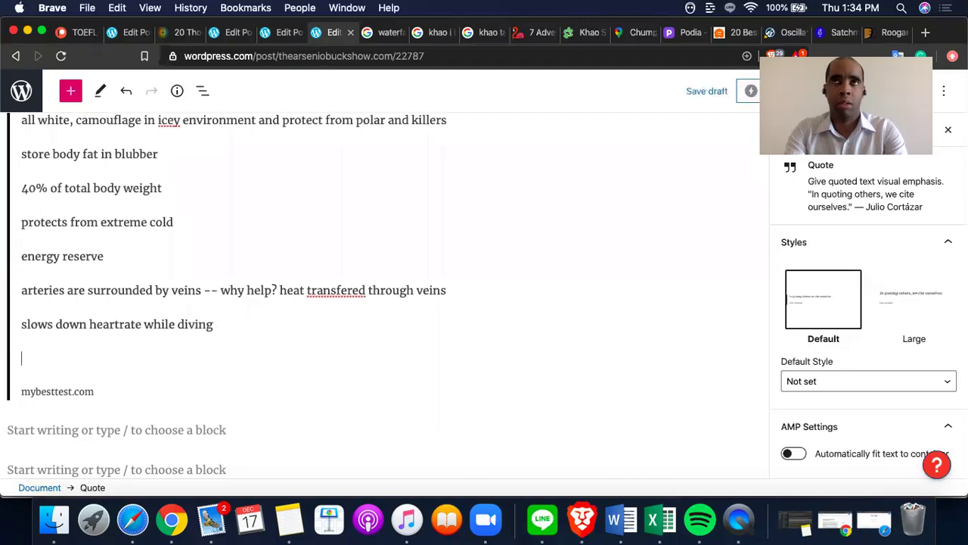
{"action": "type", "text": "slows"}
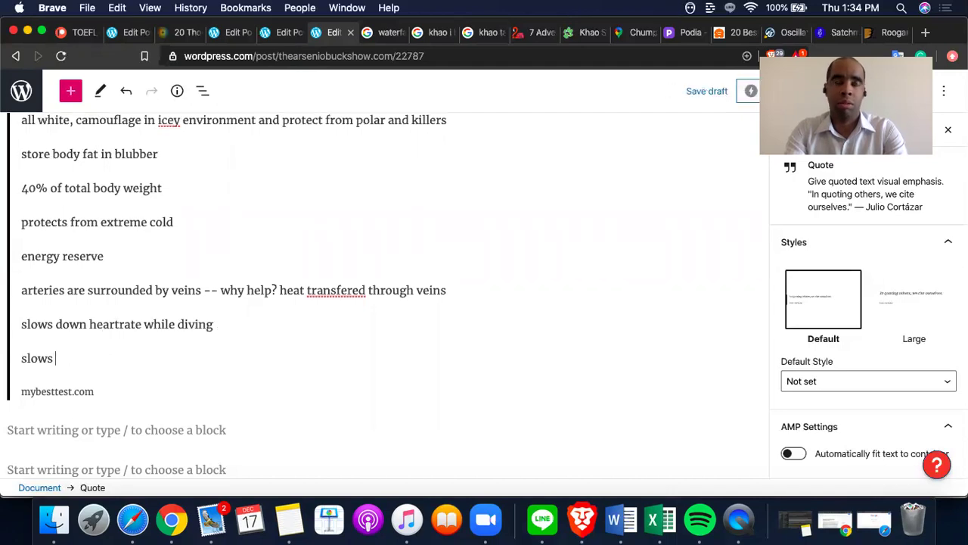
{"action": "key", "text": "BackSpace"}
{"action": "key", "text": "BackSpace"}
{"action": "key", "text": "BackSpace"}
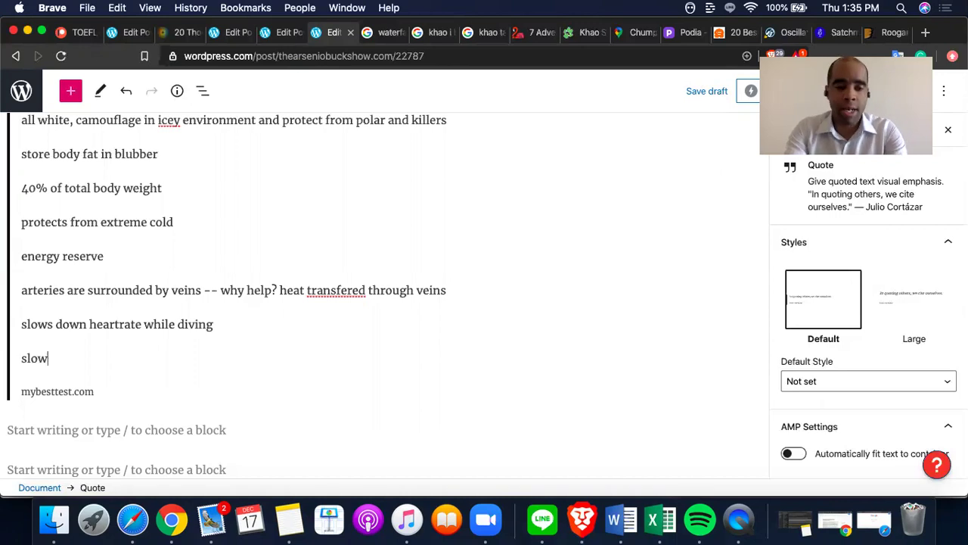
{"action": "key", "text": "BackSpace"}
{"action": "key", "text": "BackSpace"}
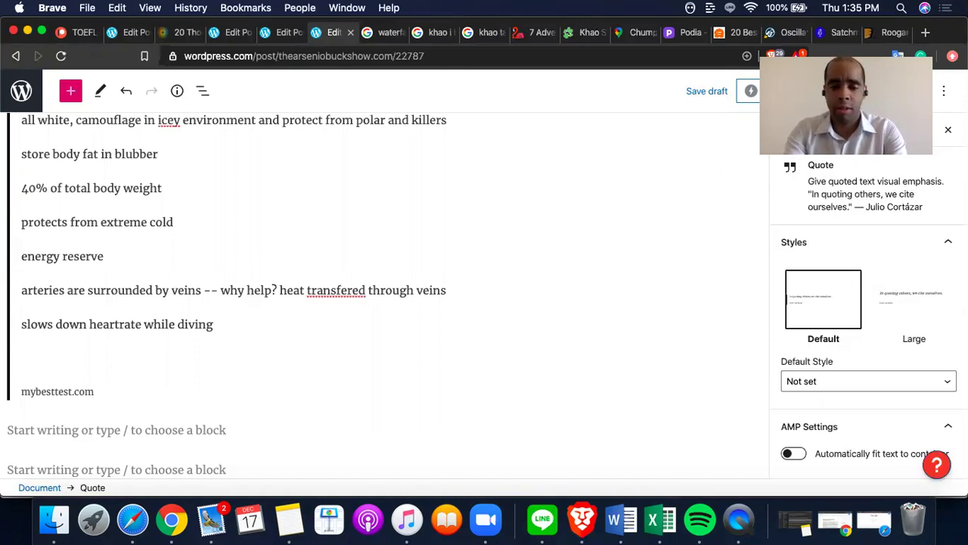
{"action": "type", "text": "oxy"}
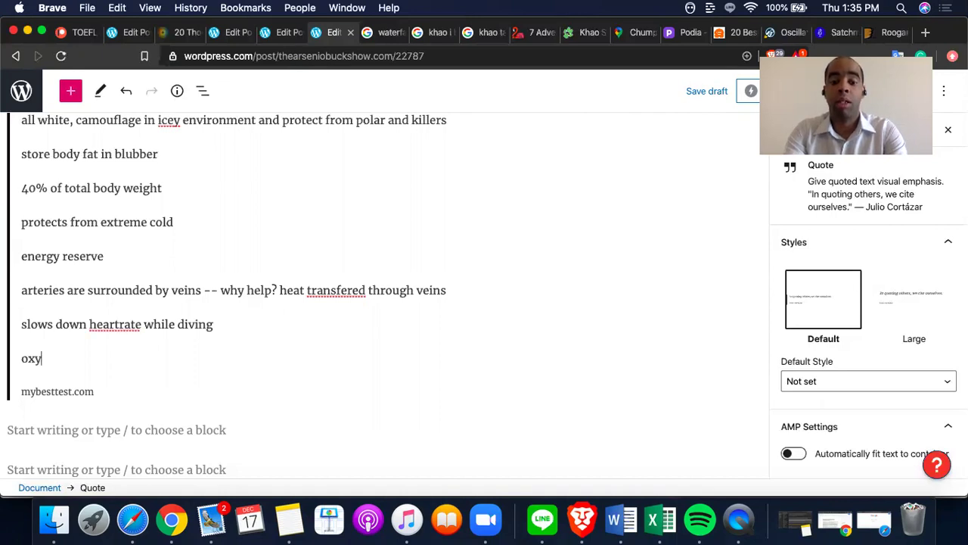
{"action": "type", "text": "gen altered"}
{"action": "key", "text": "Return"}
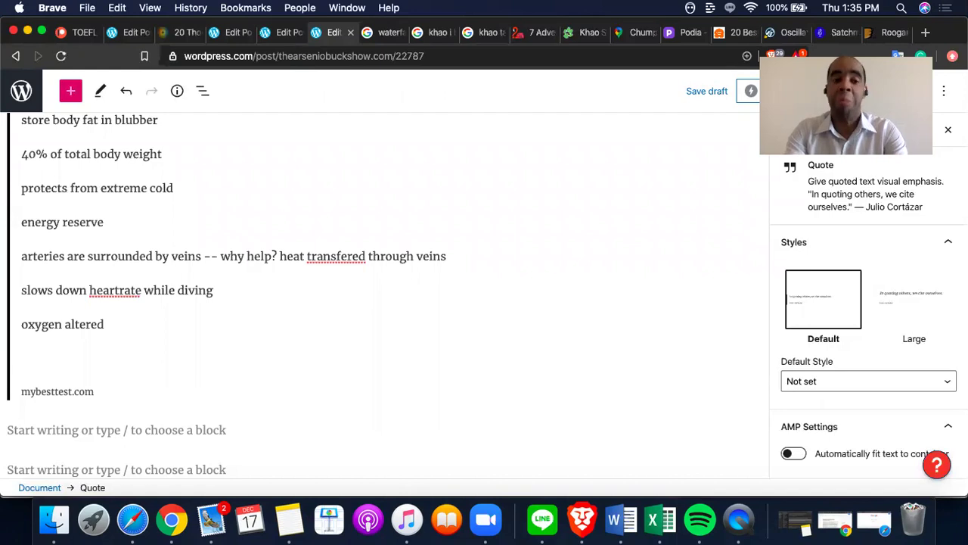
{"action": "type", "text": "diverted"}
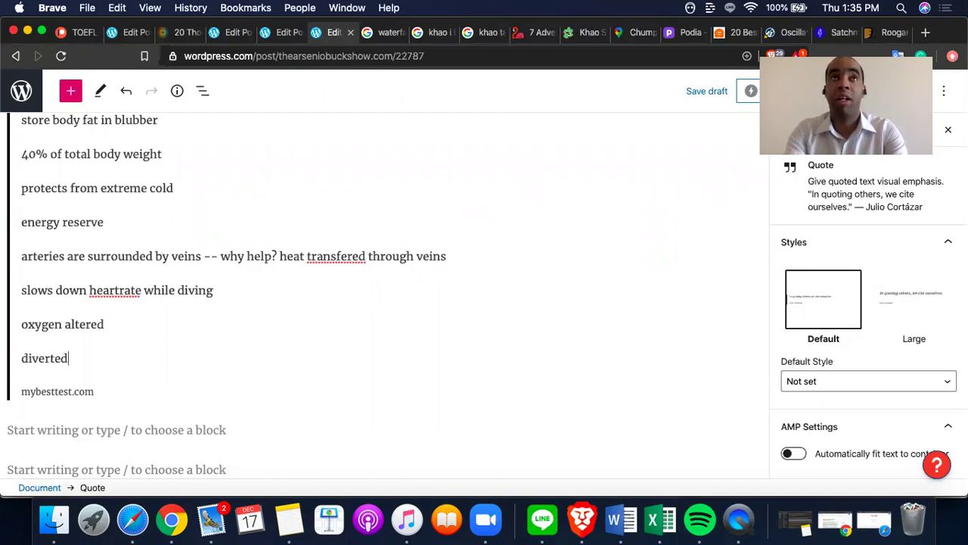
{"action": "type", "text": " towards orga"}
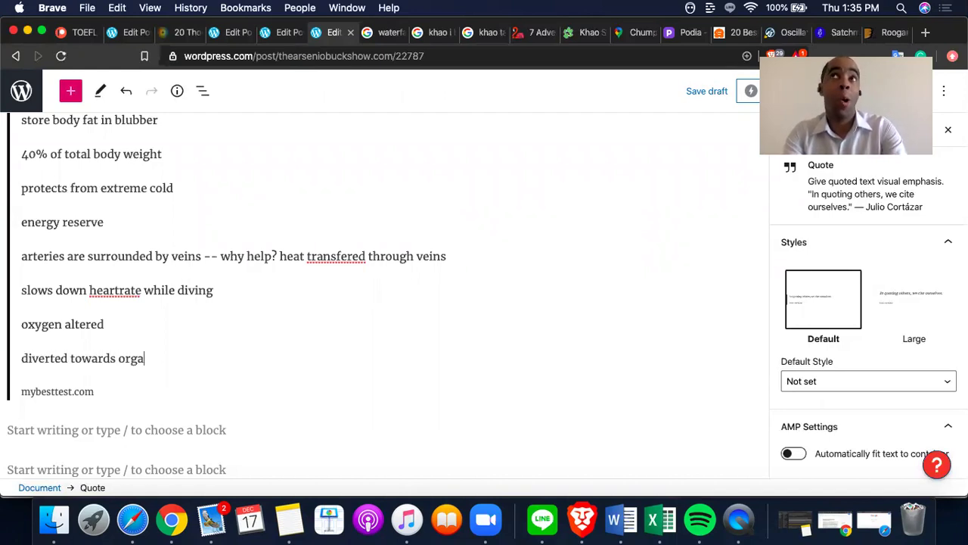
{"action": "type", "text": "ns that re"}
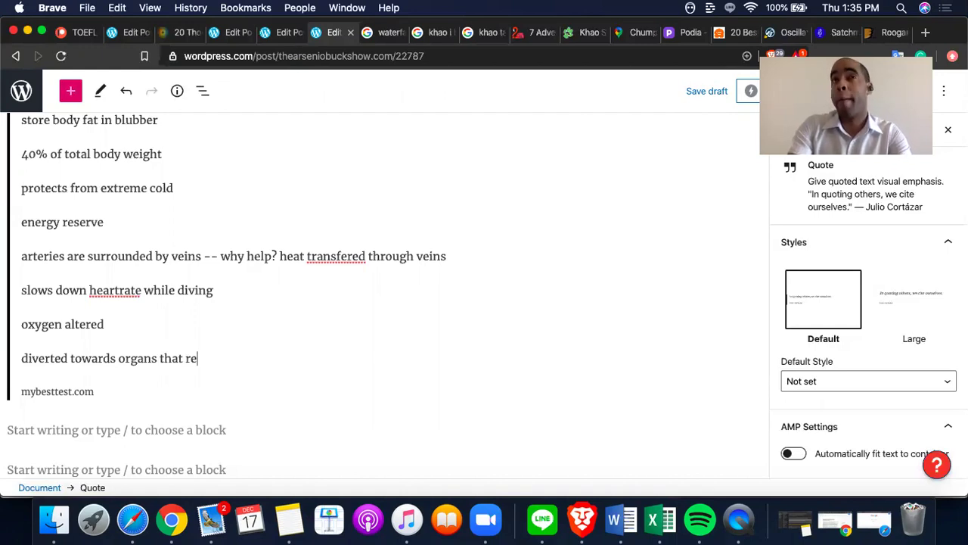
{"action": "type", "text": "quire most oxygen"}
{"action": "key", "text": "Return"}
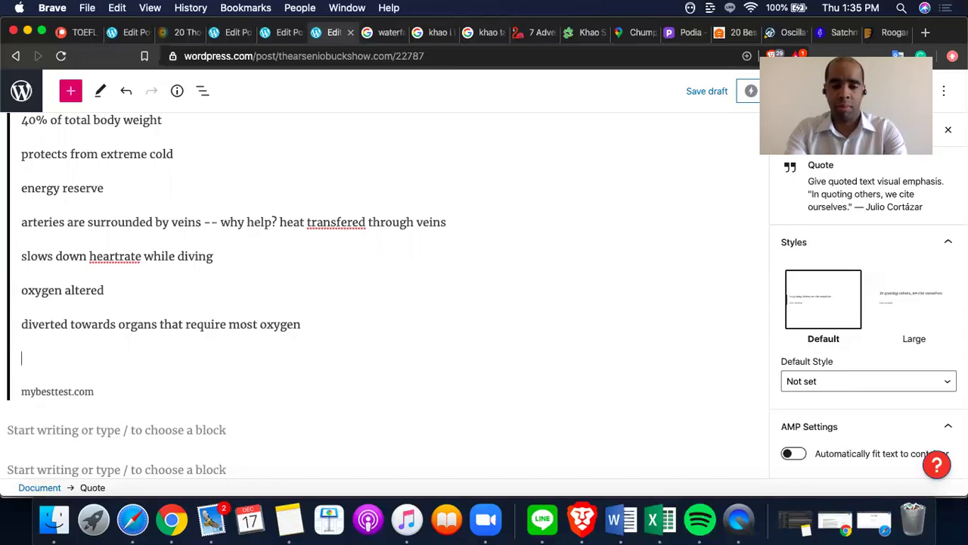
Step: Add diving notes: doesn't dive deeply, 20 meters normally, rarely below 100 meters, another characteristic
{"action": "type", "text": "doesn't dive d"}
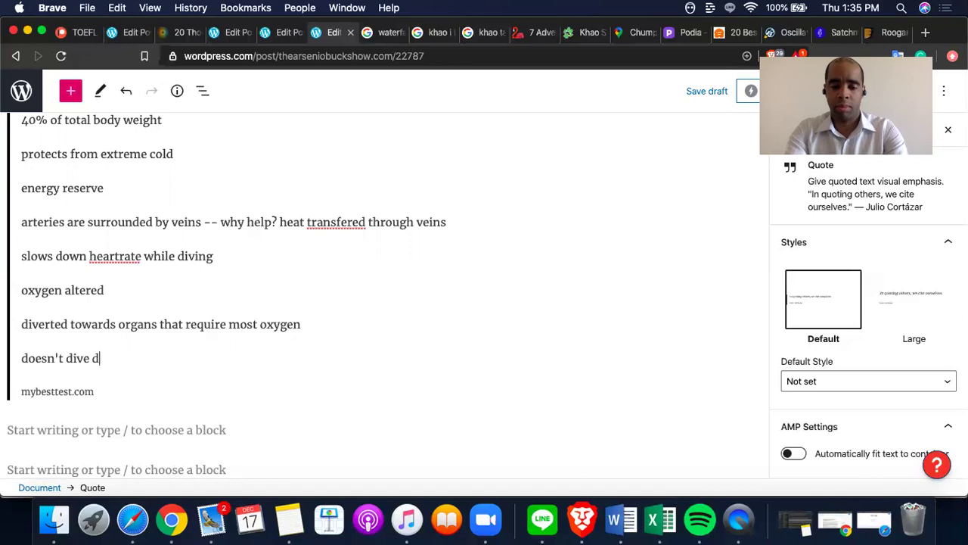
{"action": "type", "text": "eeply"}
{"action": "key", "text": "Return"}
{"action": "type", "text": "20"}
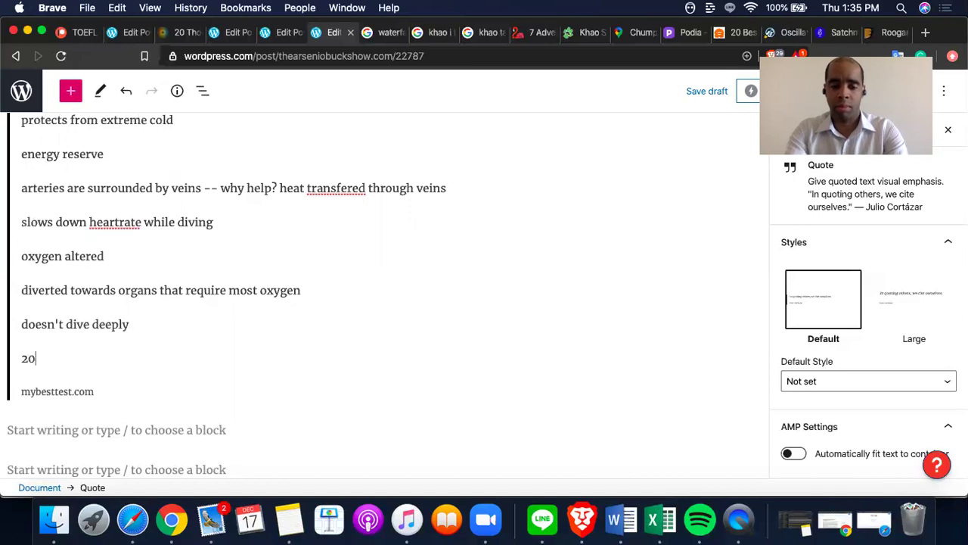
{"action": "type", "text": " meters normally"}
{"action": "key", "text": "Return"}
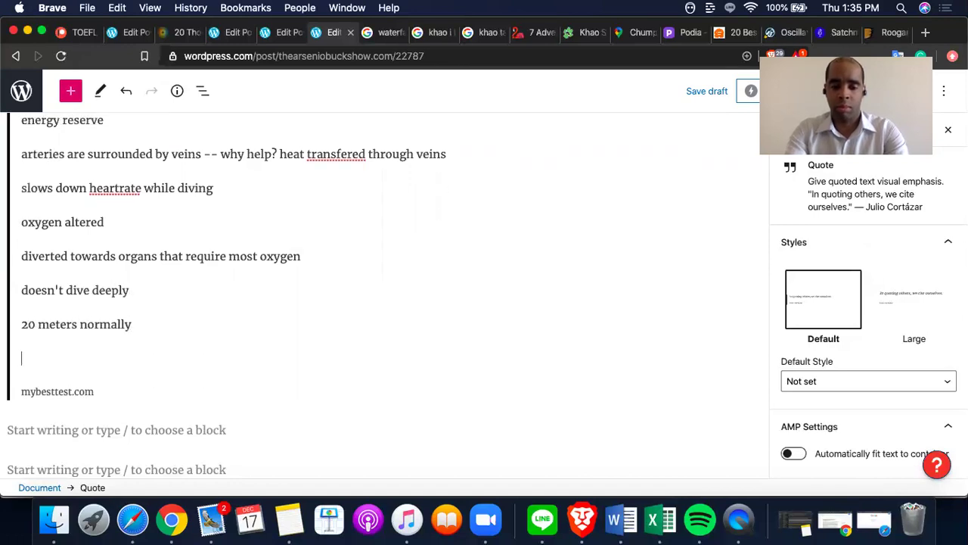
{"action": "type", "text": "rare occasions be"}
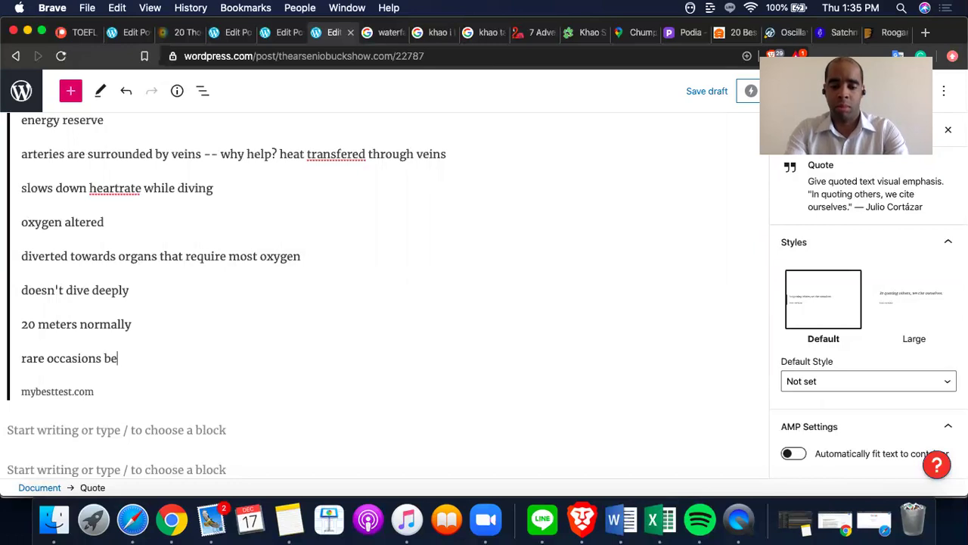
{"action": "type", "text": "low 100 meters"}
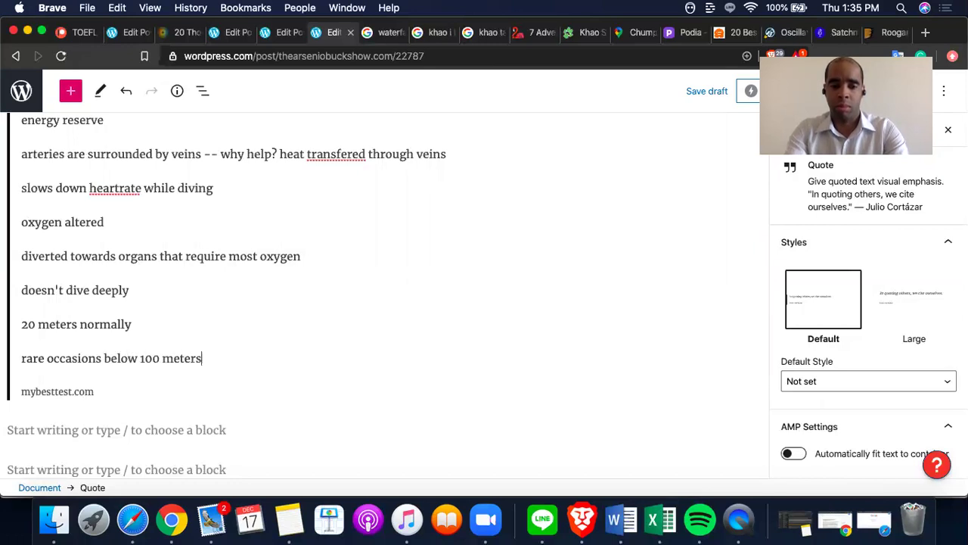
{"action": "key", "text": "Return"}
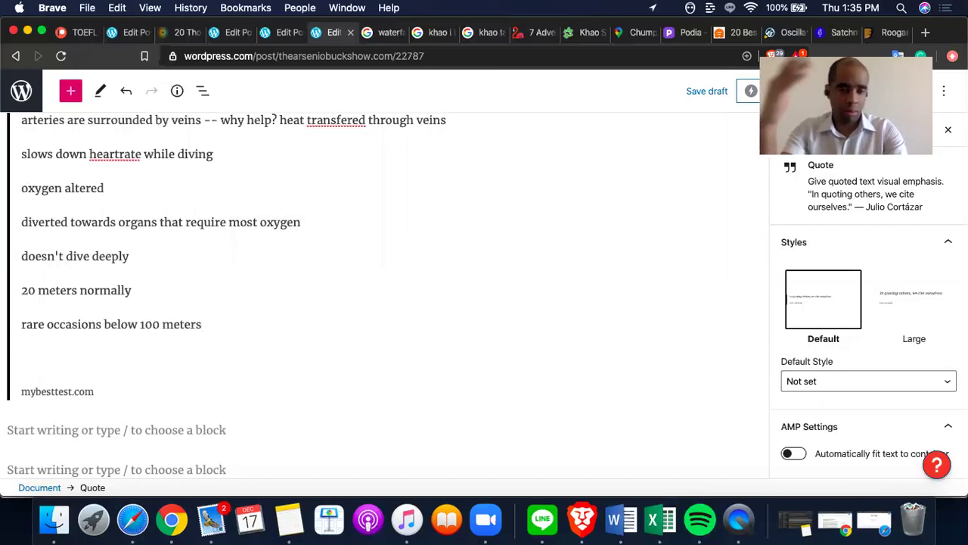
{"action": "type", "text": "another cha"}
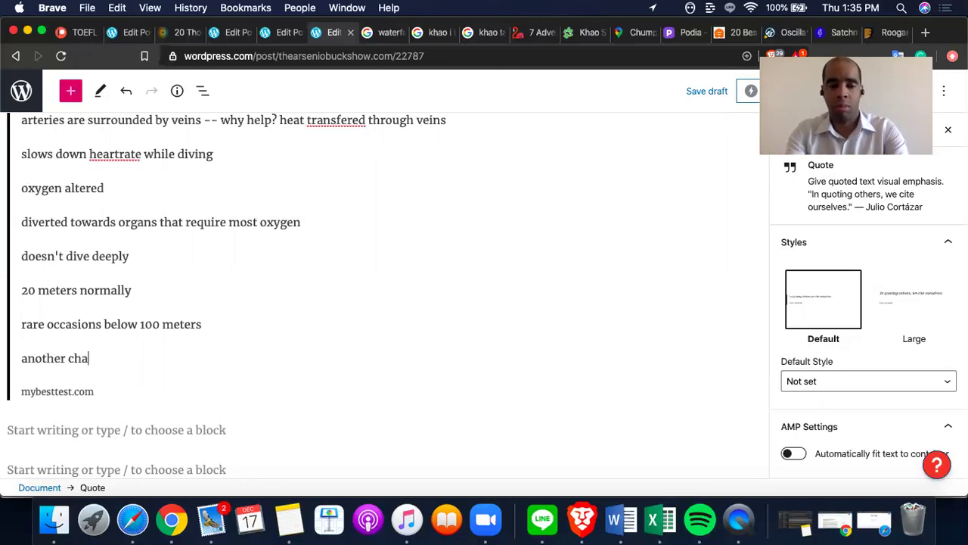
{"action": "type", "text": "racteristic"}
{"action": "key", "text": "Return"}
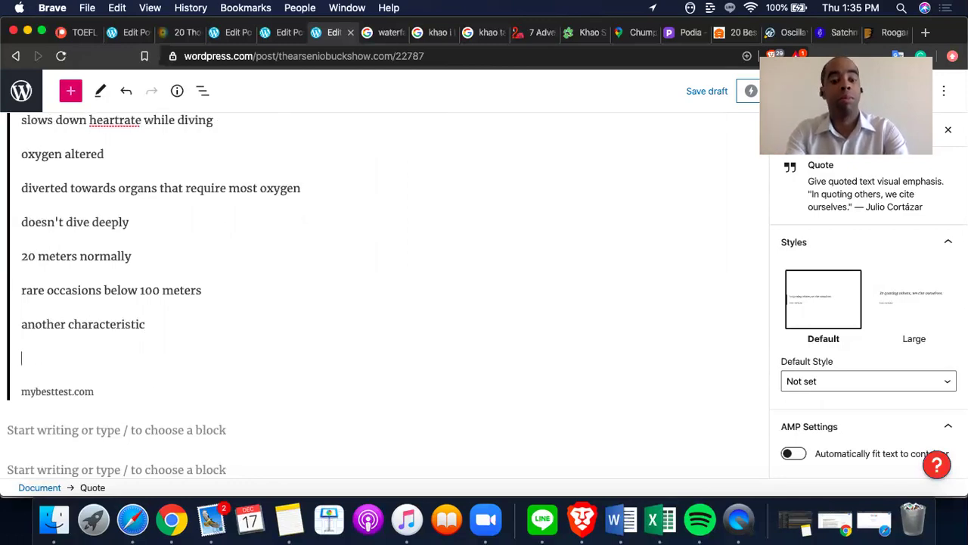
Step: Add notes on absence of dorsal fin, too much heat escaping, and 'rough ridge, instead of fin'
{"action": "type", "text": "absence of "}
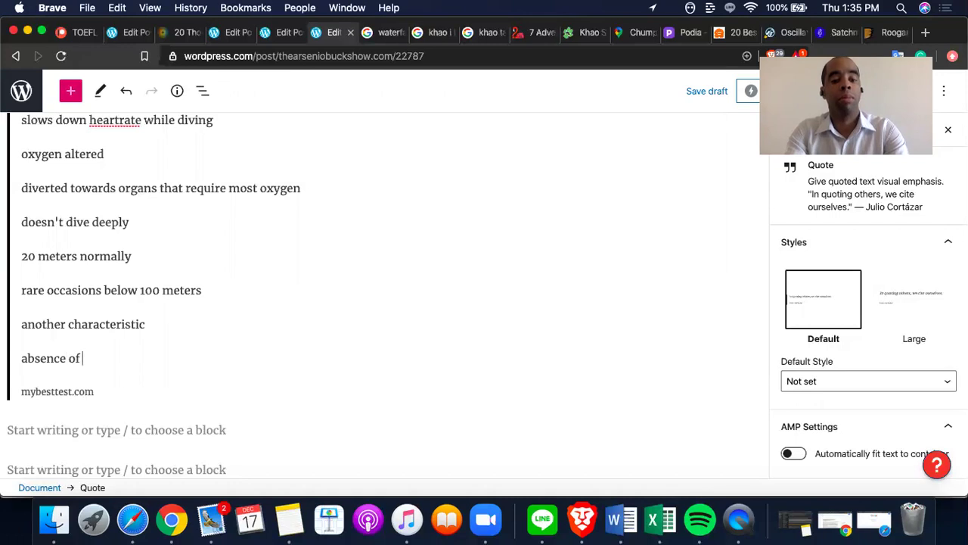
{"action": "type", "text": "dorsal fin"}
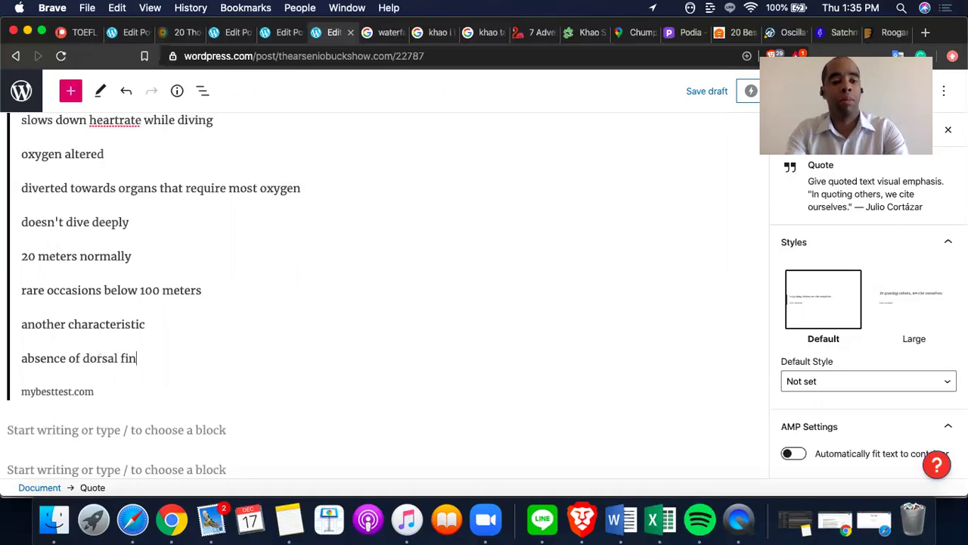
{"action": "key", "text": "Return"}
{"action": "type", "text": "allows too mu"}
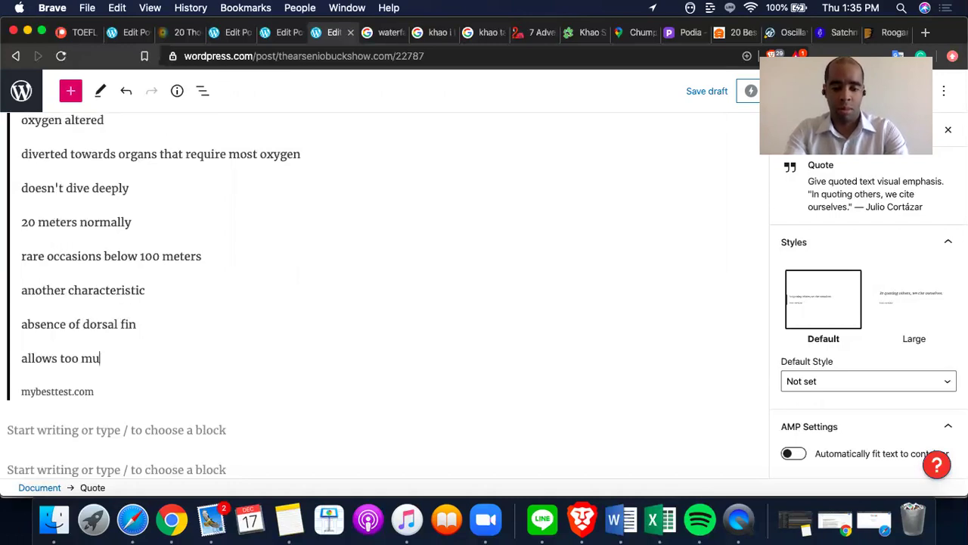
{"action": "type", "text": "ch heat to escape"}
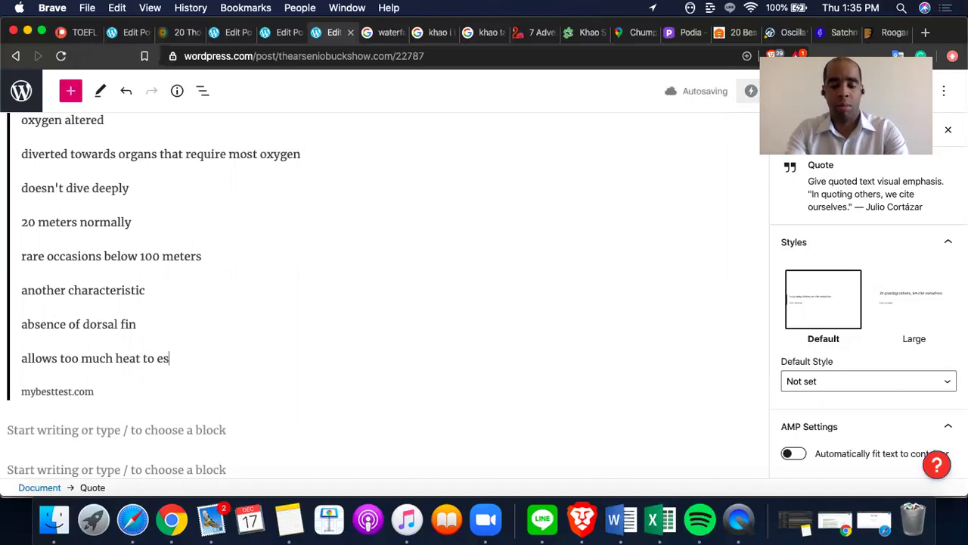
{"action": "key", "text": "Return"}
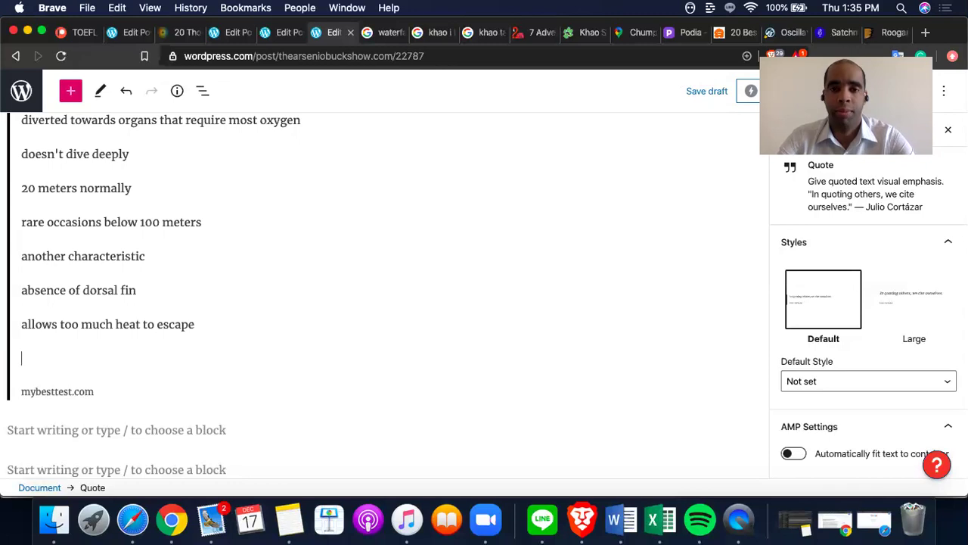
{"action": "key", "text": "XF86AudioRaiseVolume"}
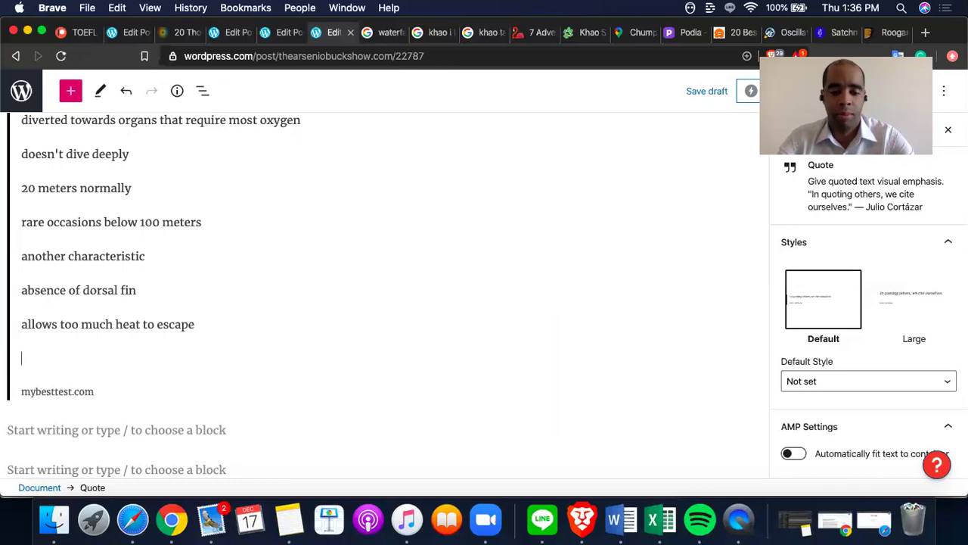
{"action": "type", "text": "rough ridge,"}
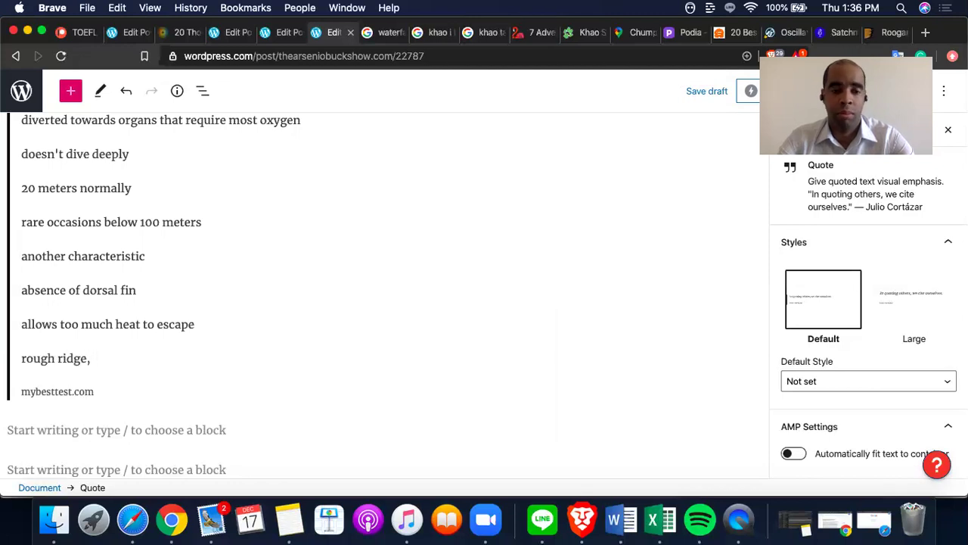
{"action": "type", "text": "instead of fin"}
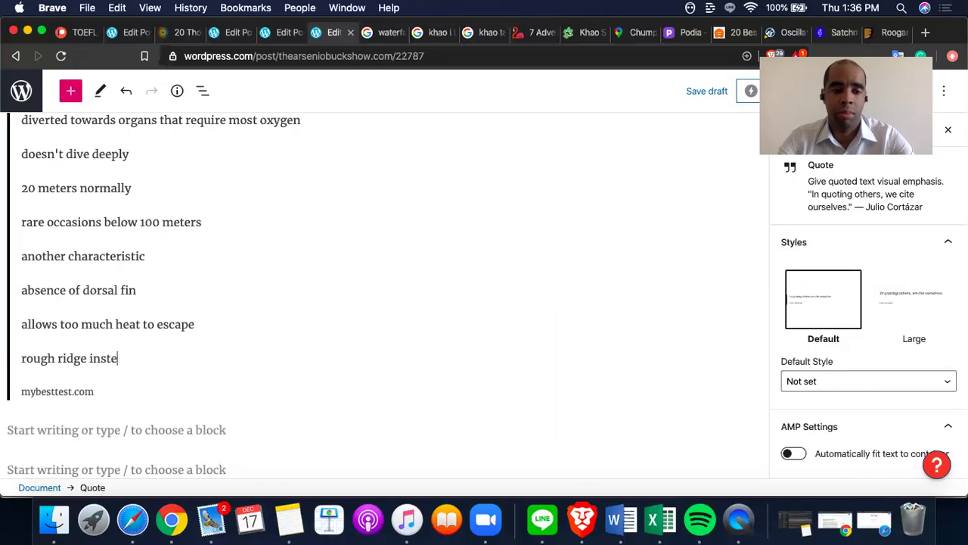
{"action": "key", "text": "Return"}
{"action": "type", "text": "wa"}
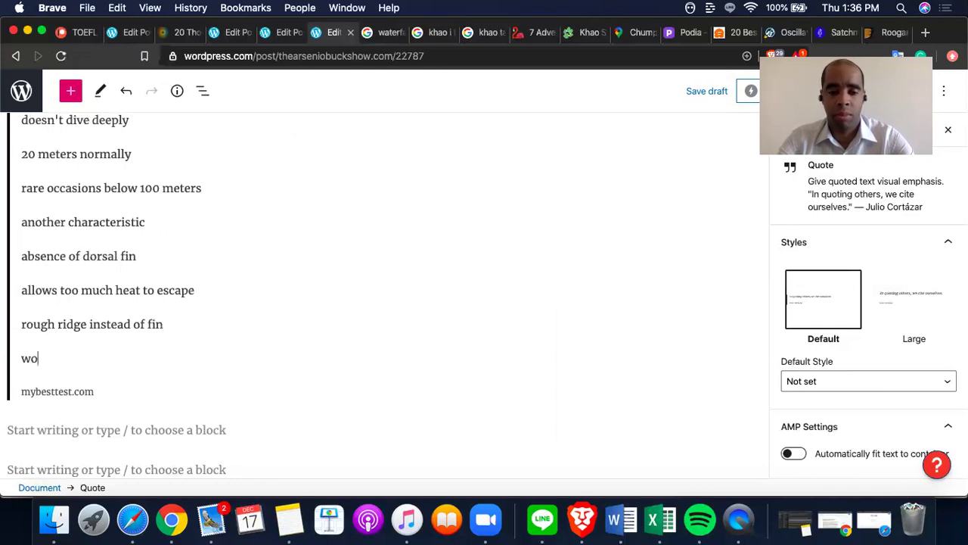
{"action": "key", "text": "BackSpace"}
{"action": "key", "text": "BackSpace"}
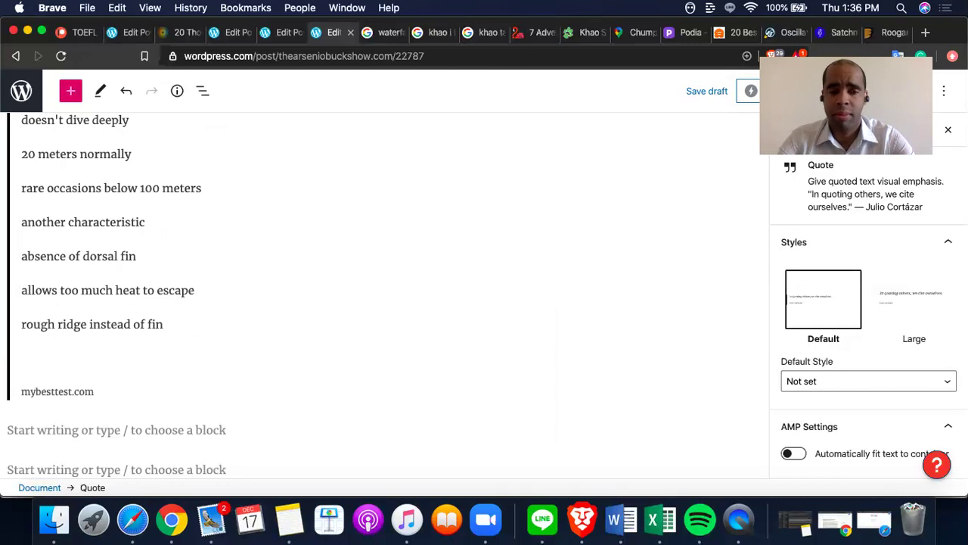
Step: Add the agility note (good maneuvering, swim backwards, swim with ease) and begin 'Shallow areas warmer than ope'
{"action": "type", "text": "Belugas"}
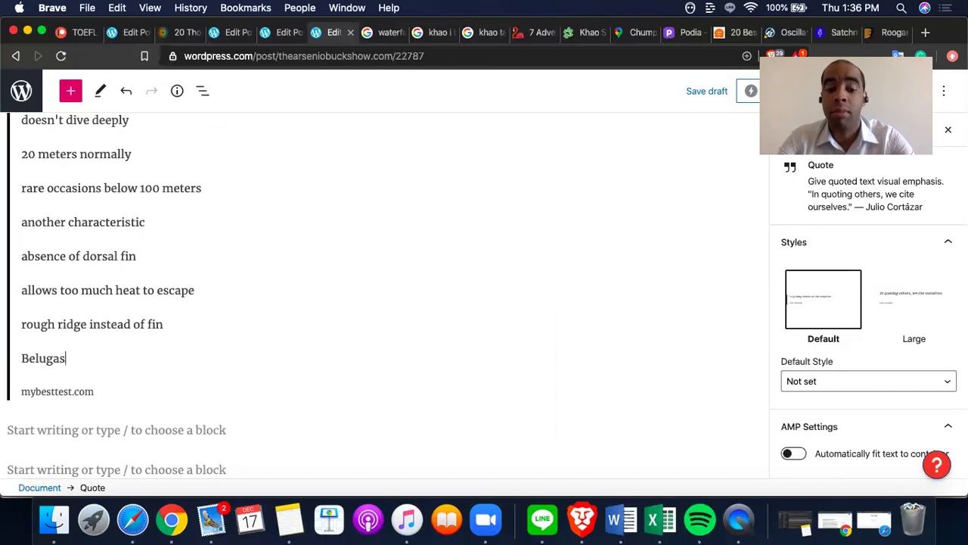
{"action": "type", "text": " are agile, go"}
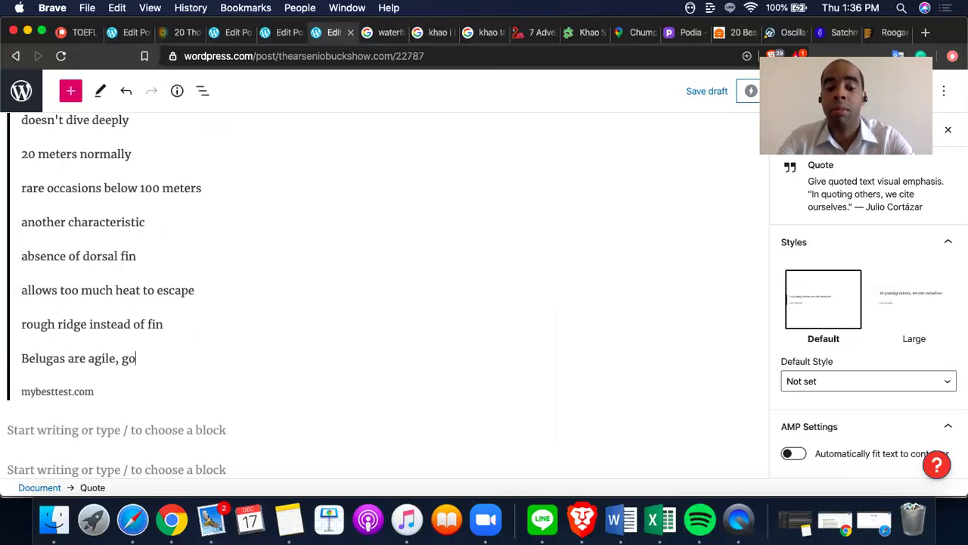
{"action": "type", "text": "od maneuv"}
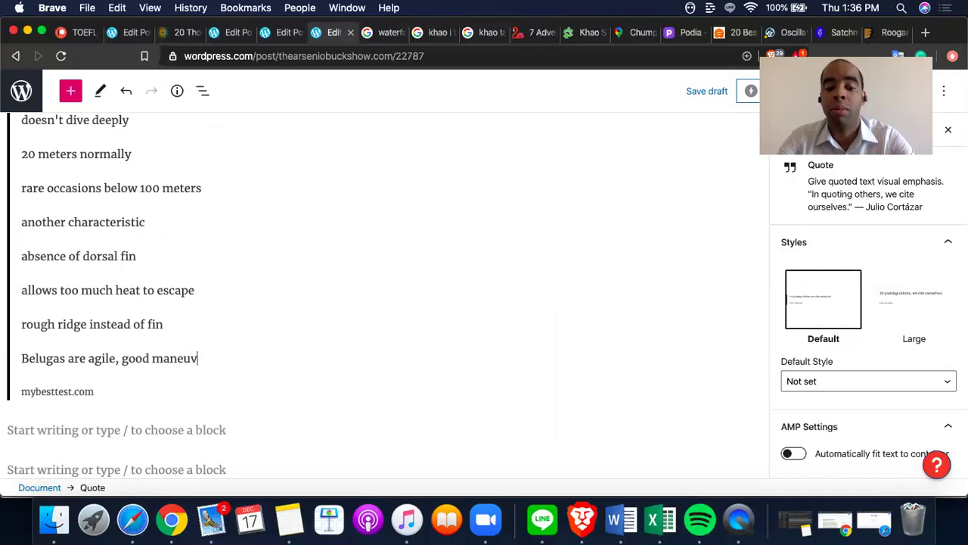
{"action": "type", "text": "ering skills, s"}
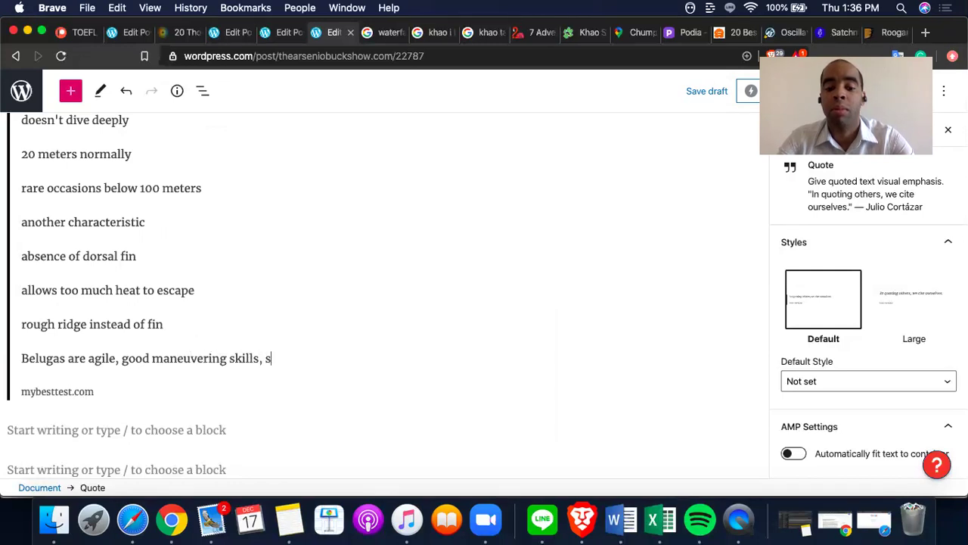
{"action": "type", "text": "wim backwards"}
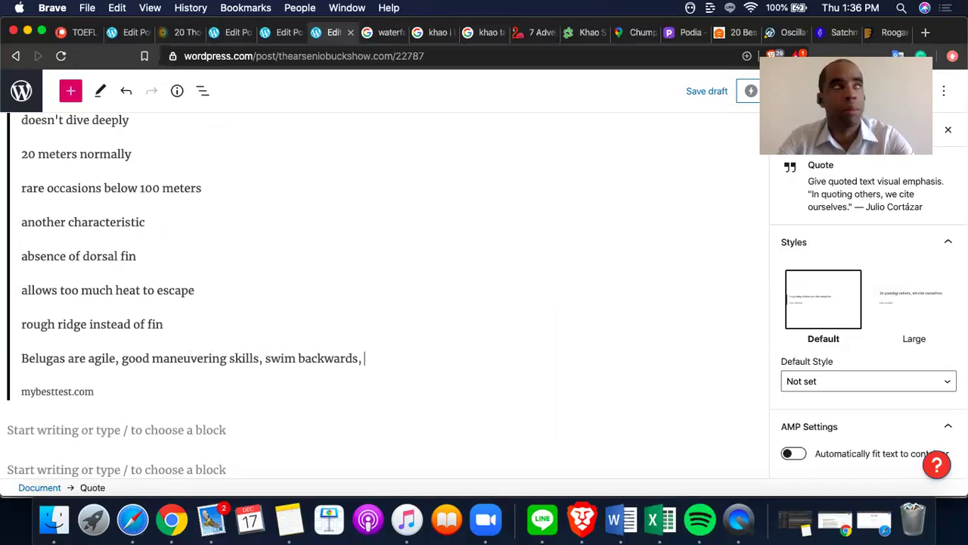
{"action": "type", "text": ", "}
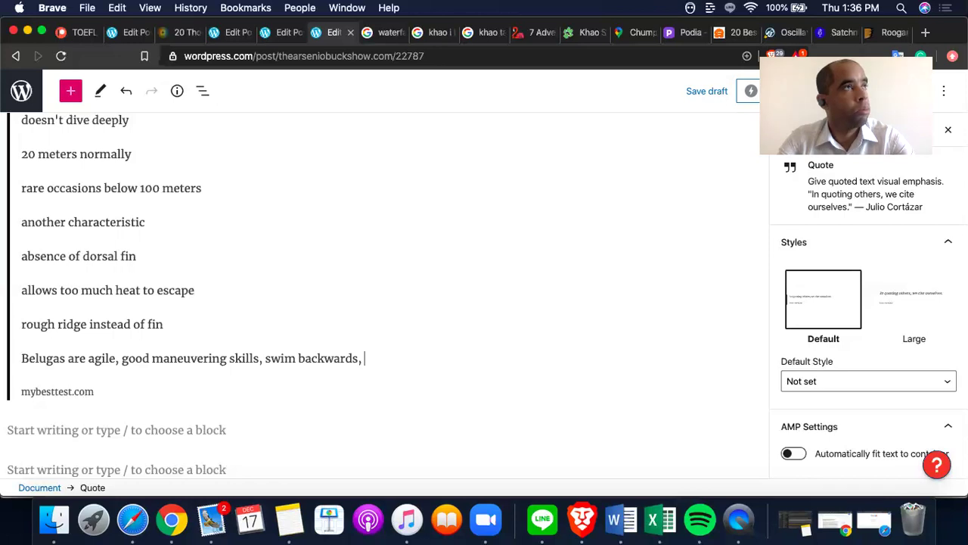
{"action": "type", "text": "swim with ease,"}
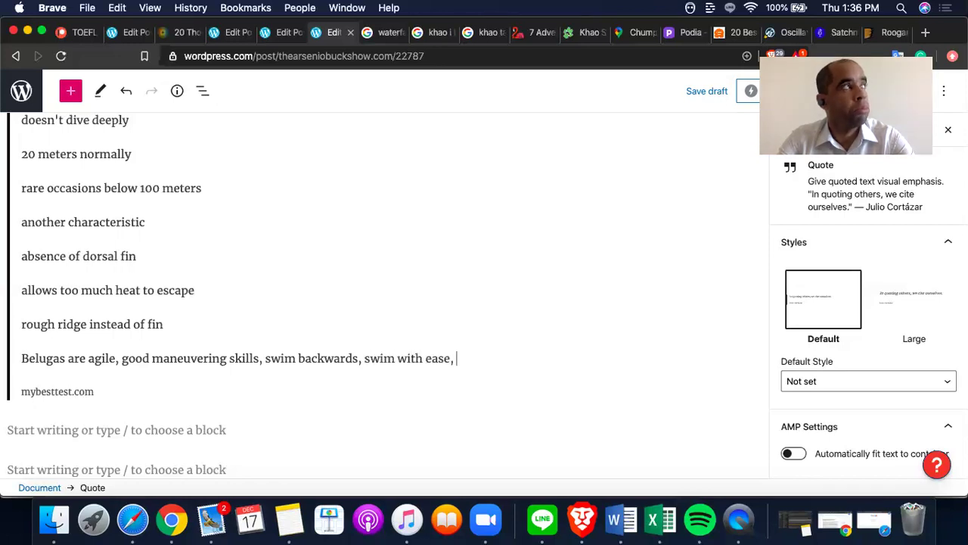
{"action": "key", "text": "Return"}
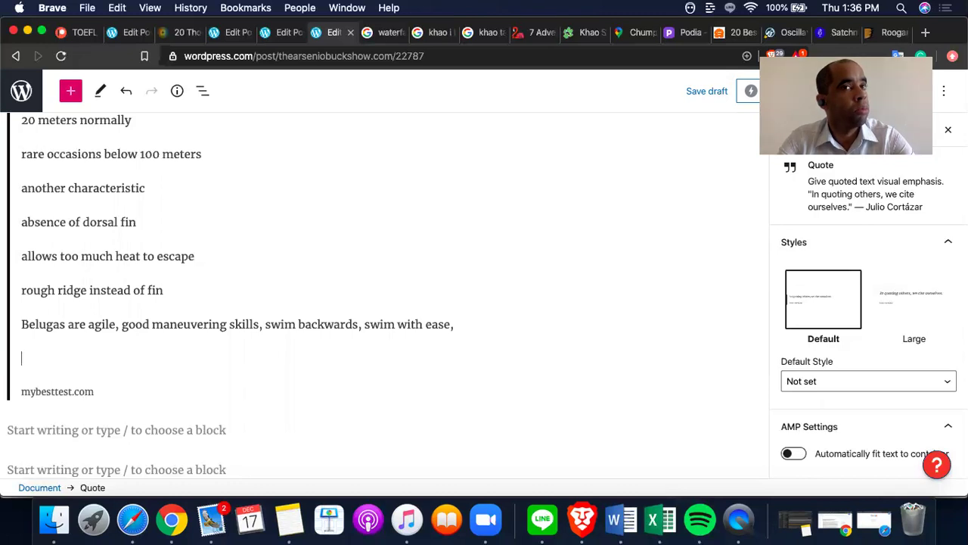
{"action": "type", "text": "Shallow areas"}
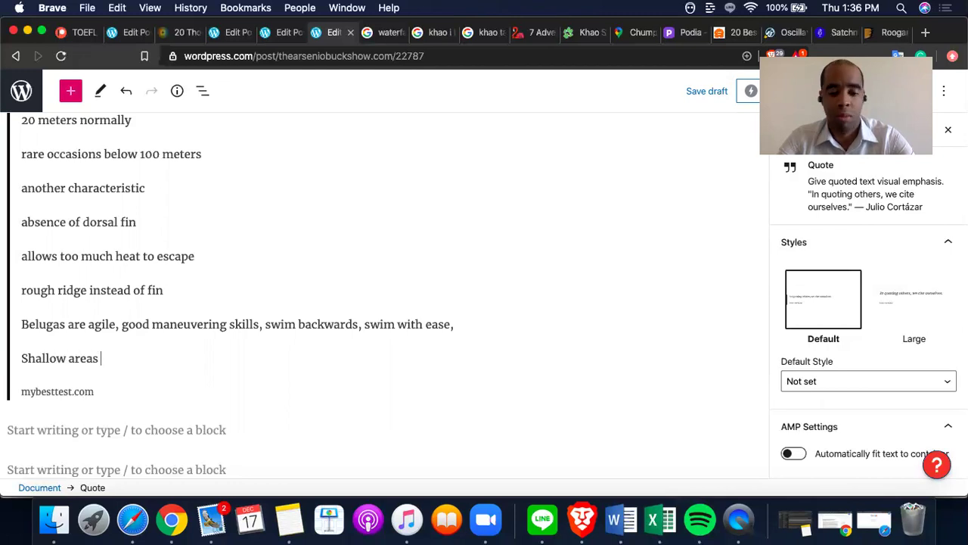
{"action": "type", "text": " warmer "}
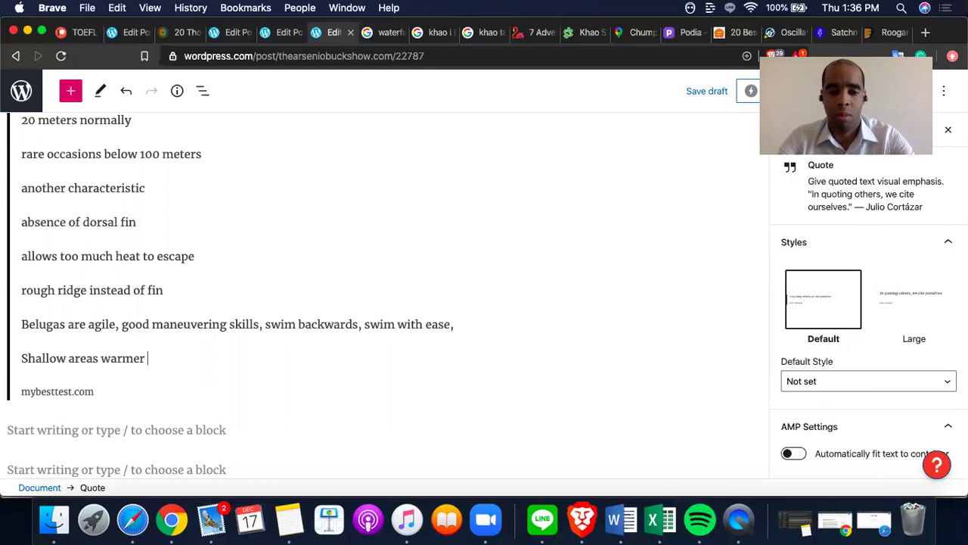
{"action": "type", "text": "than ope"}
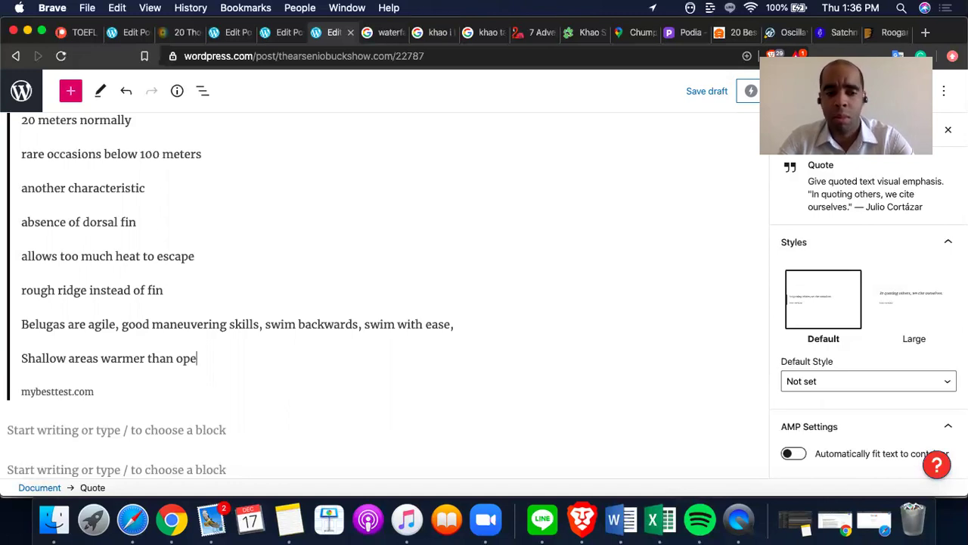
Step: Finish the warmer-waters note, then add the blowhole note and the oil-filled melon forehead notes
{"action": "type", "text": "n seas and can stay alive inw armer waters"}
{"action": "key", "text": "Return"}
{"action": "type", "text": "blowhol"}
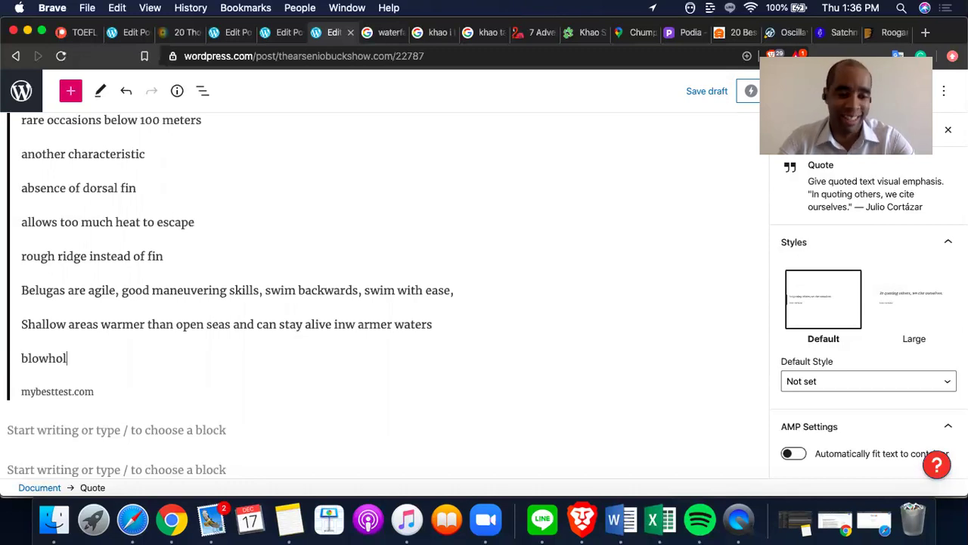
{"action": "type", "text": "e -- breath"}
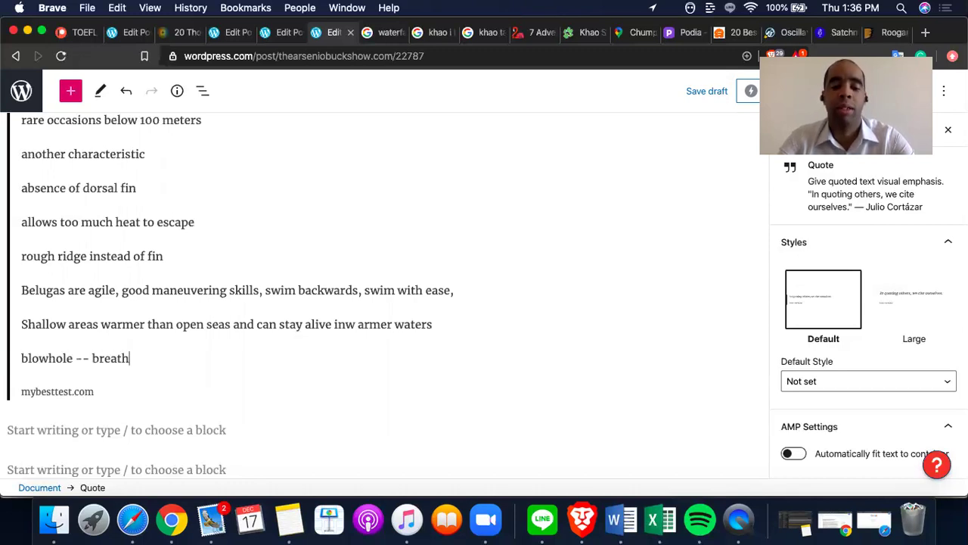
{"action": "type", "text": "es in through op"}
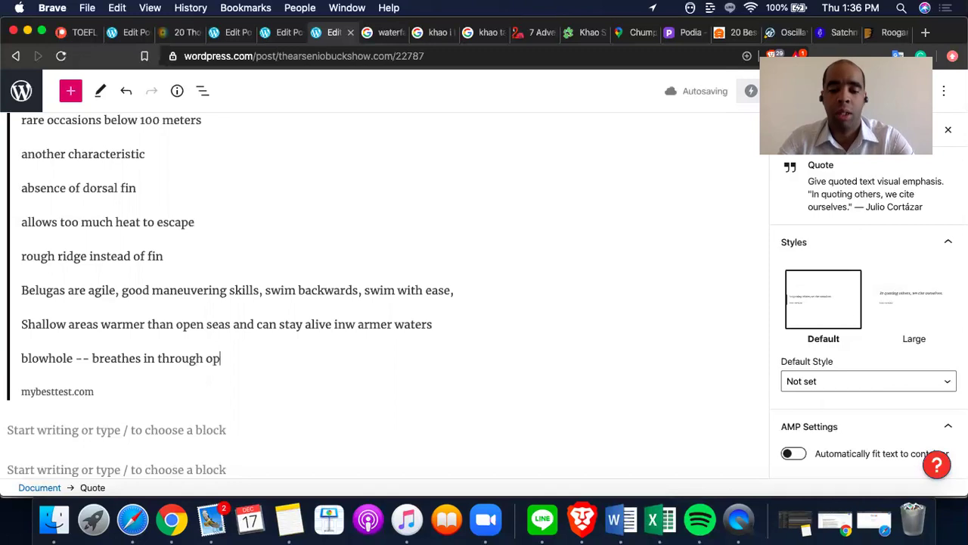
{"action": "type", "text": "ening, holds breath"}
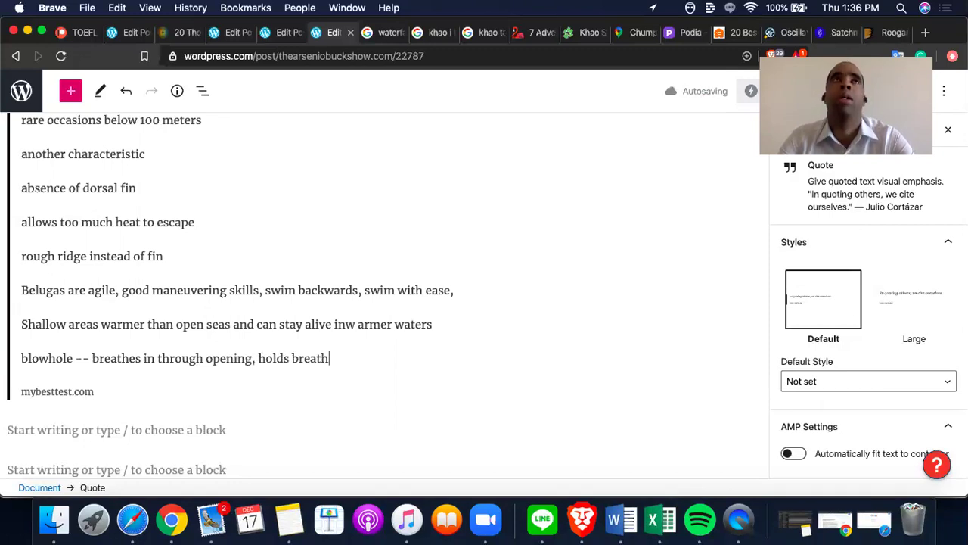
{"action": "type", "text": " while under w"}
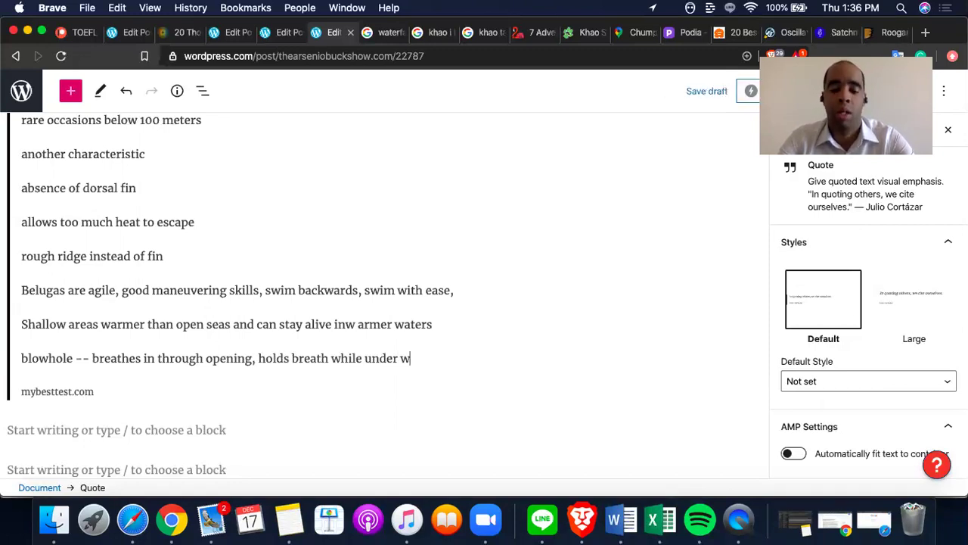
{"action": "type", "text": "ater and exhales "}
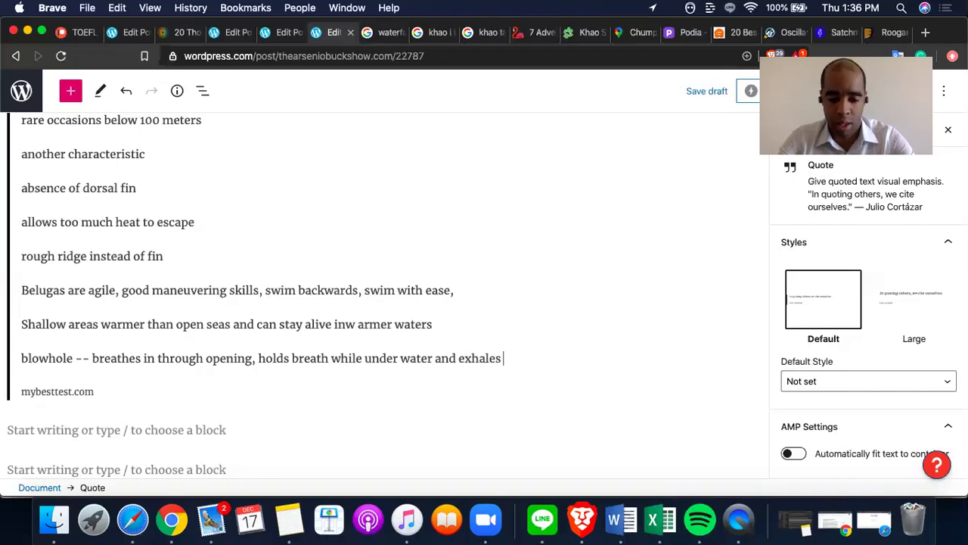
{"action": "type", "text": "by surface"}
{"action": "key", "text": "Return"}
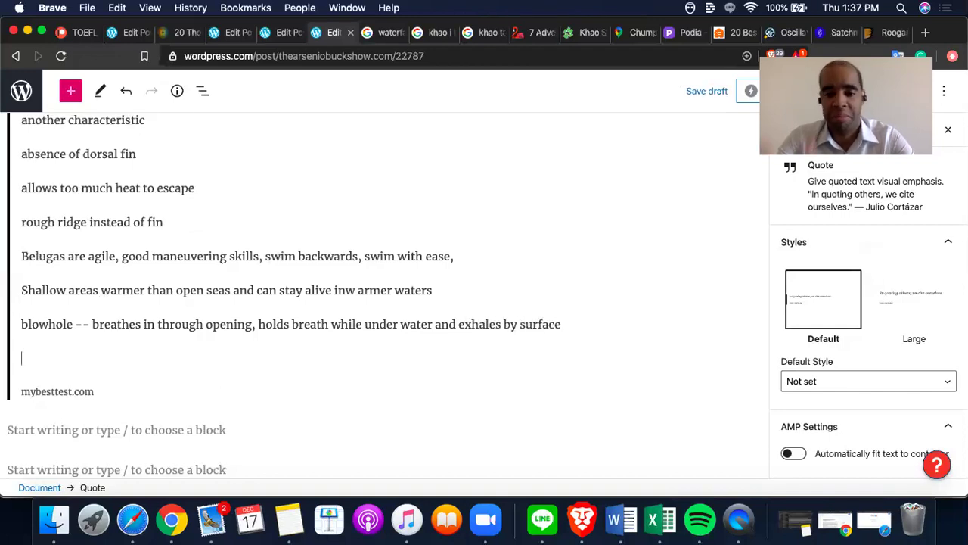
{"action": "type", "text": "Large "}
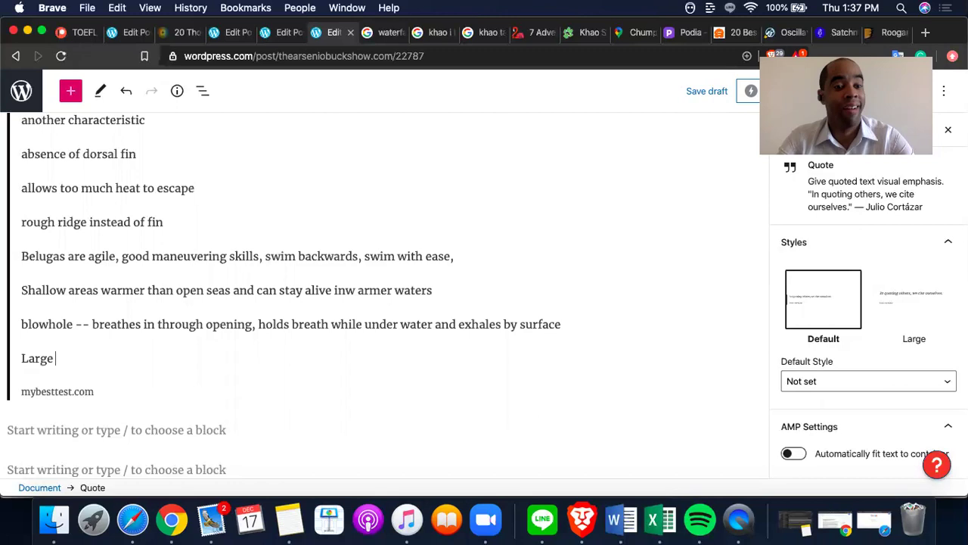
{"action": "type", "text": "Forehead -"}
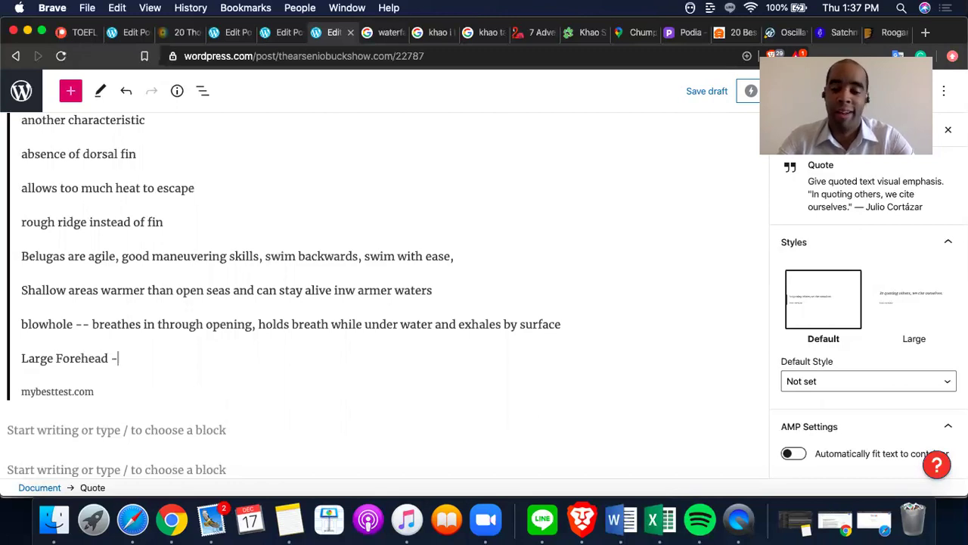
{"action": "key", "text": "BackSpace"}
{"action": "type", "text": "= melon"}
{"action": "key", "text": "Return"}
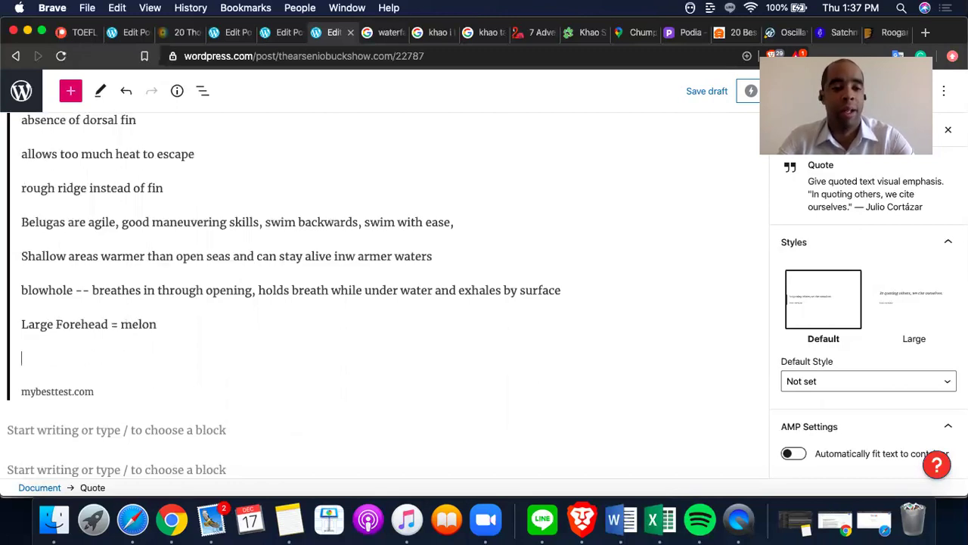
{"action": "type", "text": "melon shaped "}
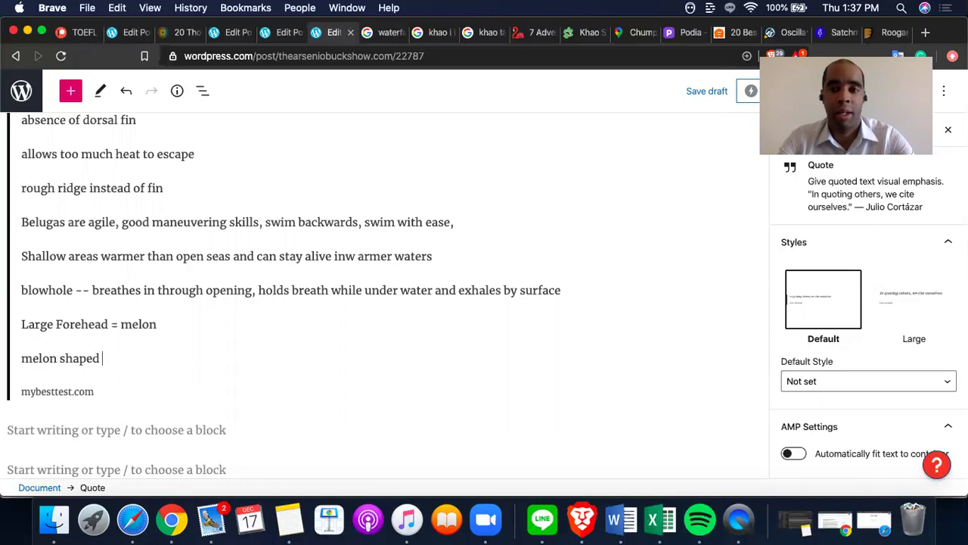
{"action": "type", "text": "forhead fi"}
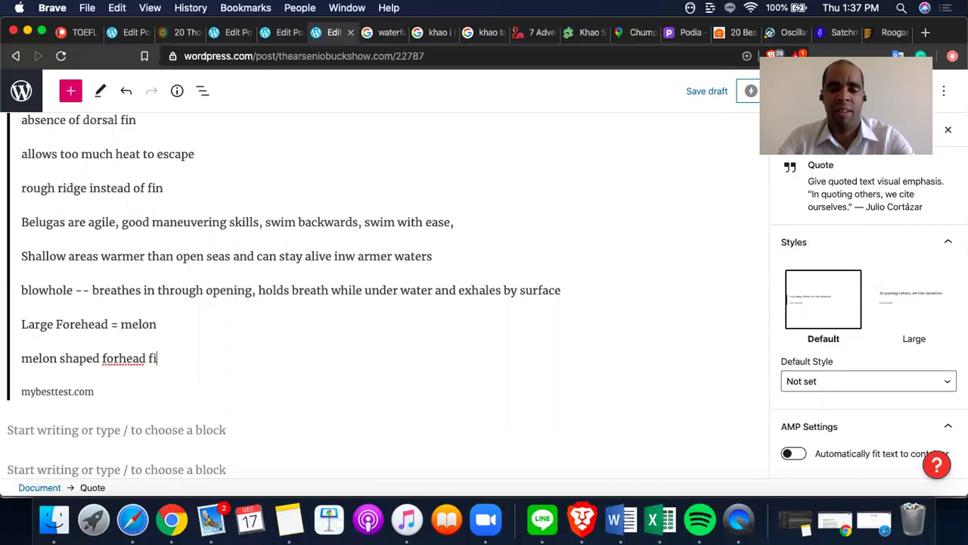
{"action": "type", "text": "lled with oil"}
{"action": "key", "text": "Return"}
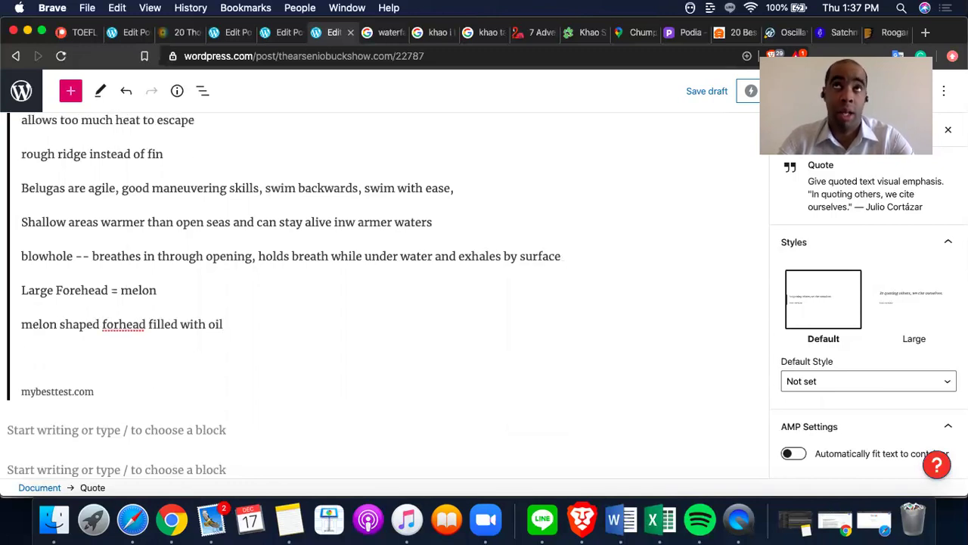
Step: Add notes on monitoring surroundings, sound waves returning to the forehead, and facial expressions
{"action": "type", "text": "helps to m"}
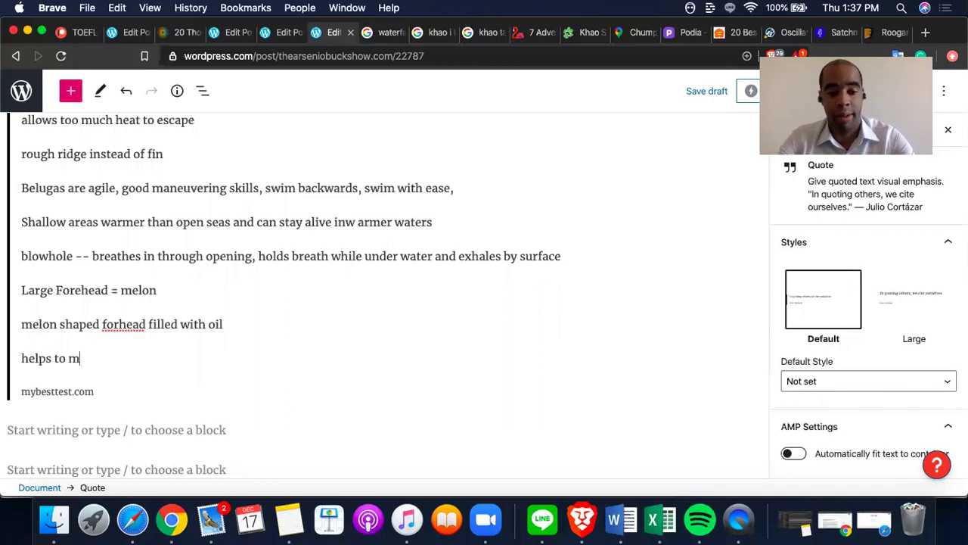
{"action": "key", "text": "BackSpace"}
{"action": "type", "text": "monitor surroundings"}
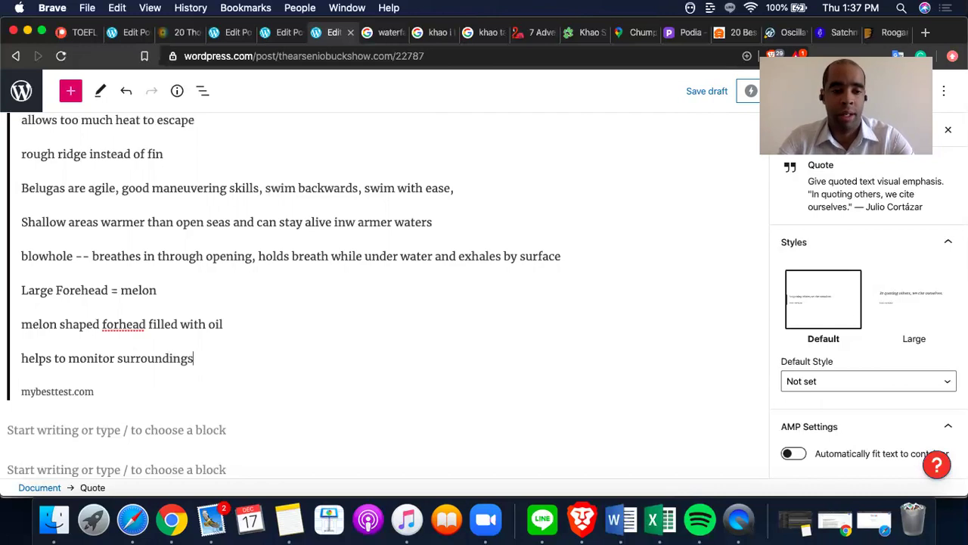
{"action": "key", "text": "Return"}
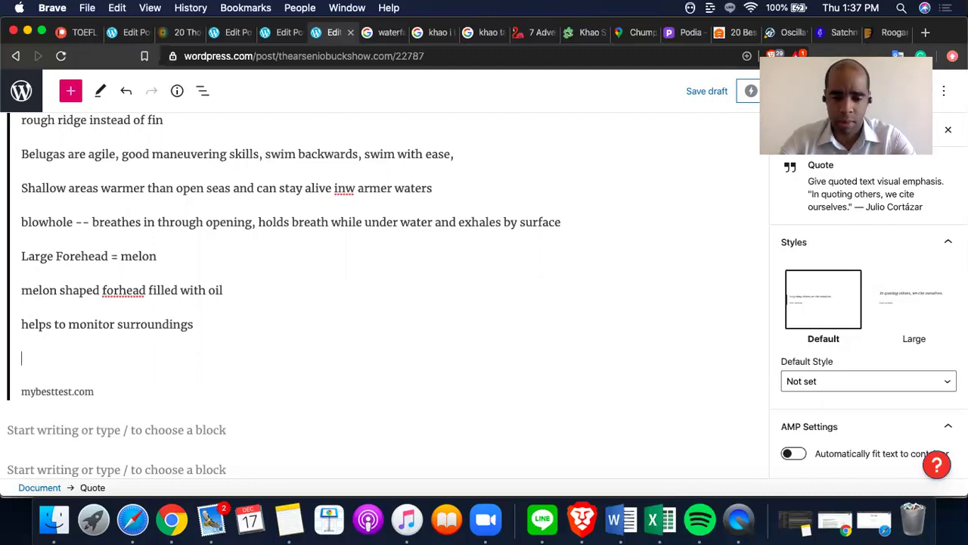
{"action": "type", "text": "Beluga's pr"}
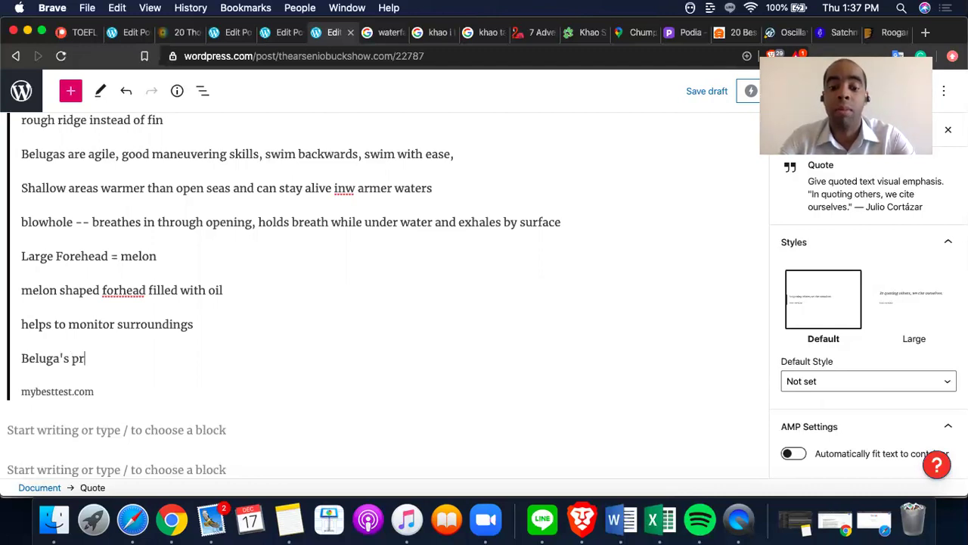
{"action": "type", "text": "oduce sound w"}
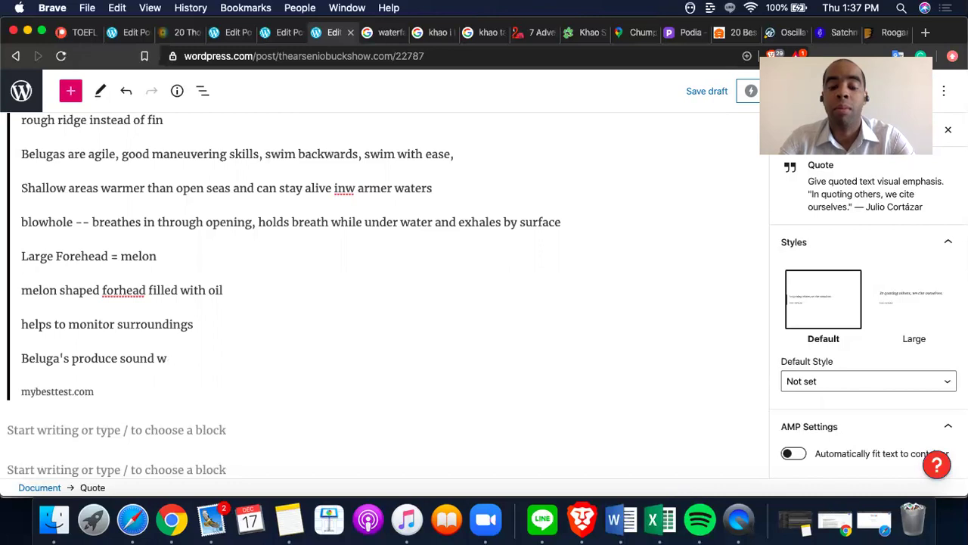
{"action": "type", "text": "aves and "}
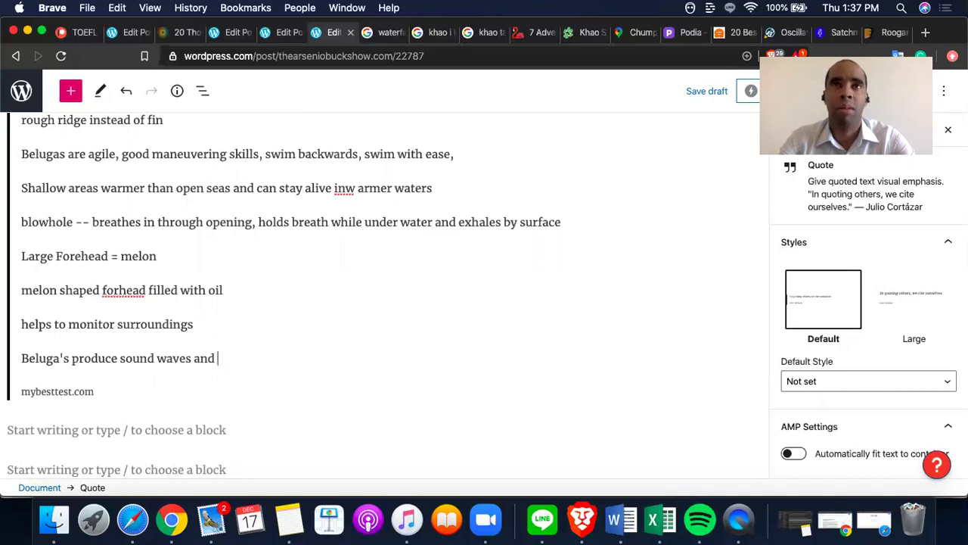
{"action": "type", "text": "returns to fo"}
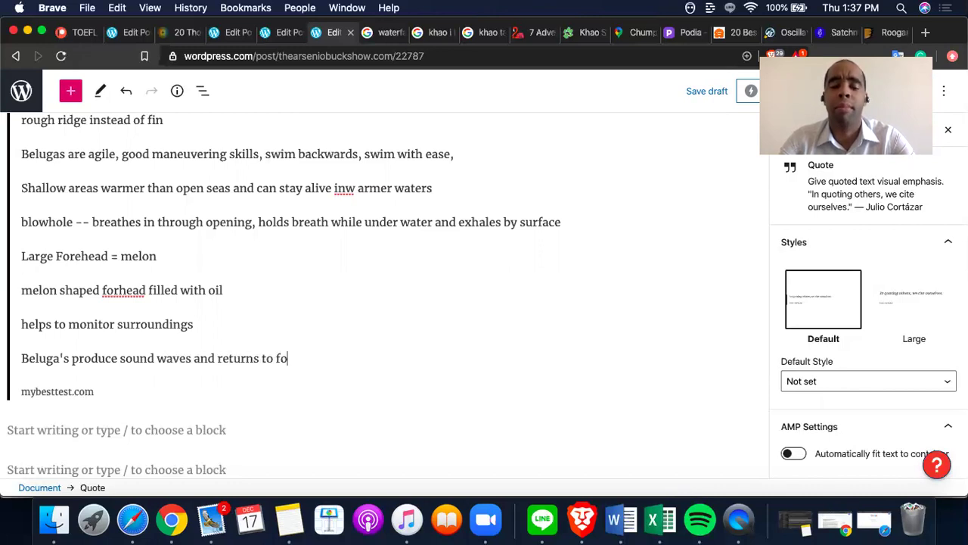
{"action": "type", "text": "rehead"}
{"action": "key", "text": "Return"}
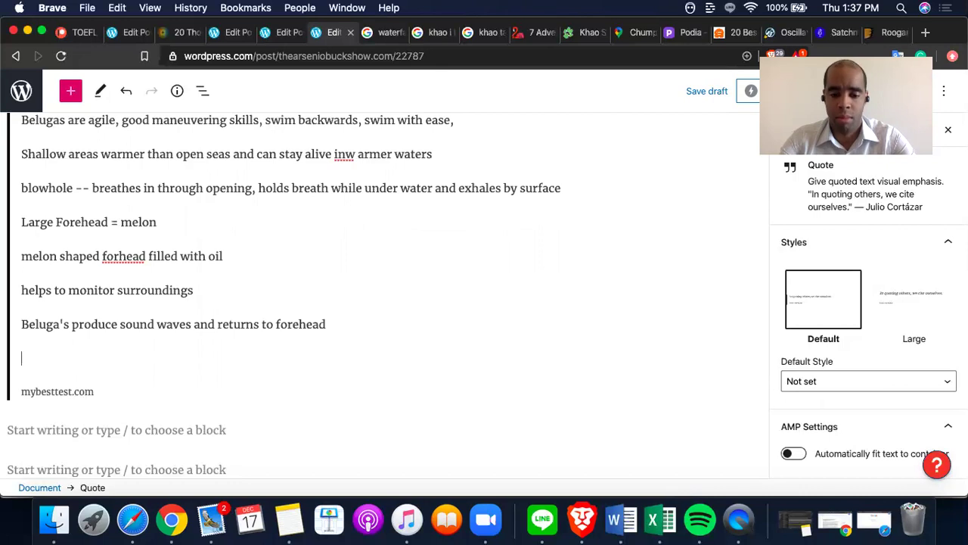
{"action": "type", "text": "Show facial e"}
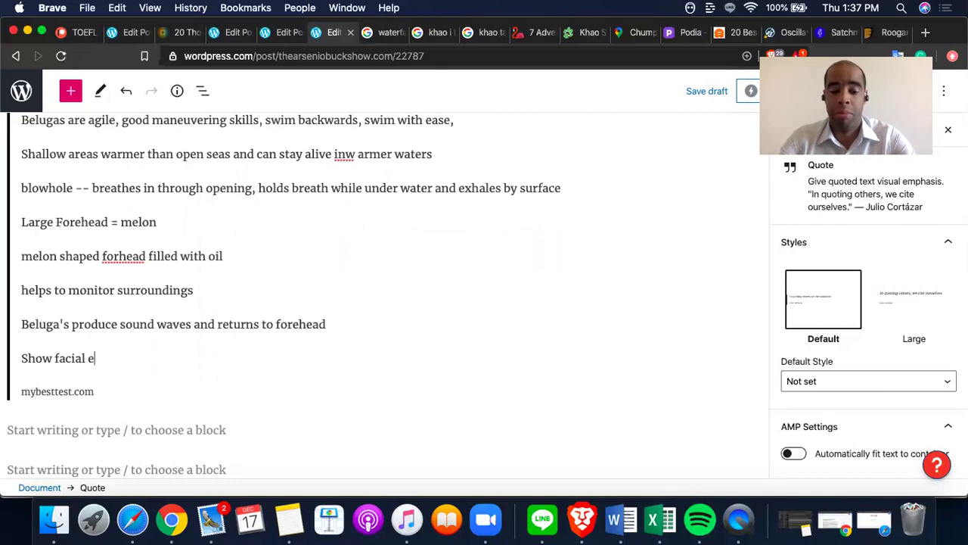
{"action": "type", "text": "xpression"}
{"action": "key", "text": "Return"}
{"action": "type", "text": "change the a"}
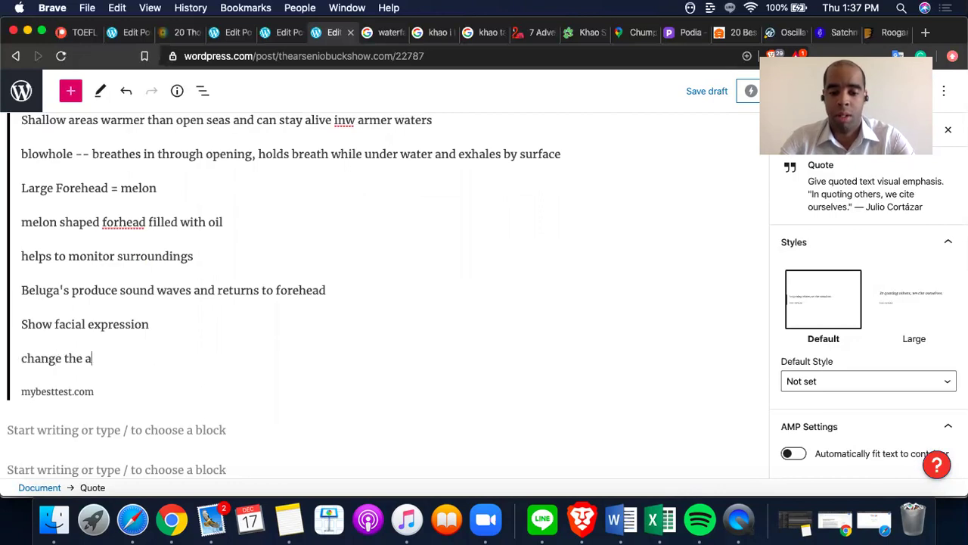
{"action": "type", "text": "mount in the forehea"}
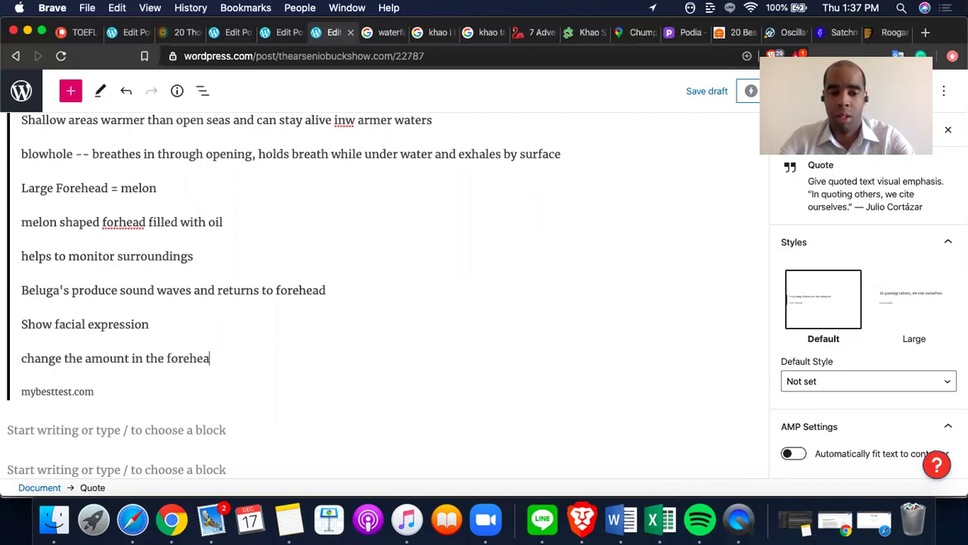
{"action": "type", "text": "d, therefore make d"}
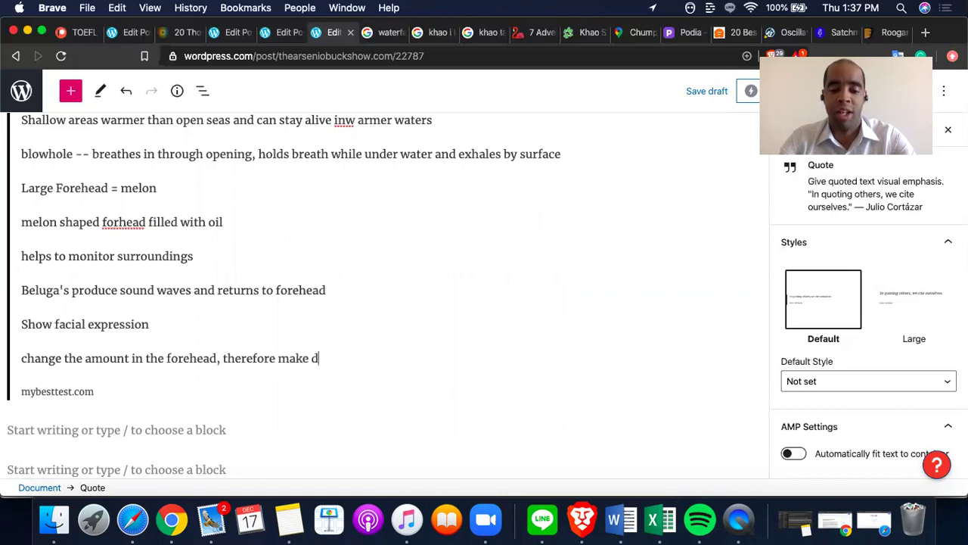
{"action": "type", "text": "ifferent faces"}
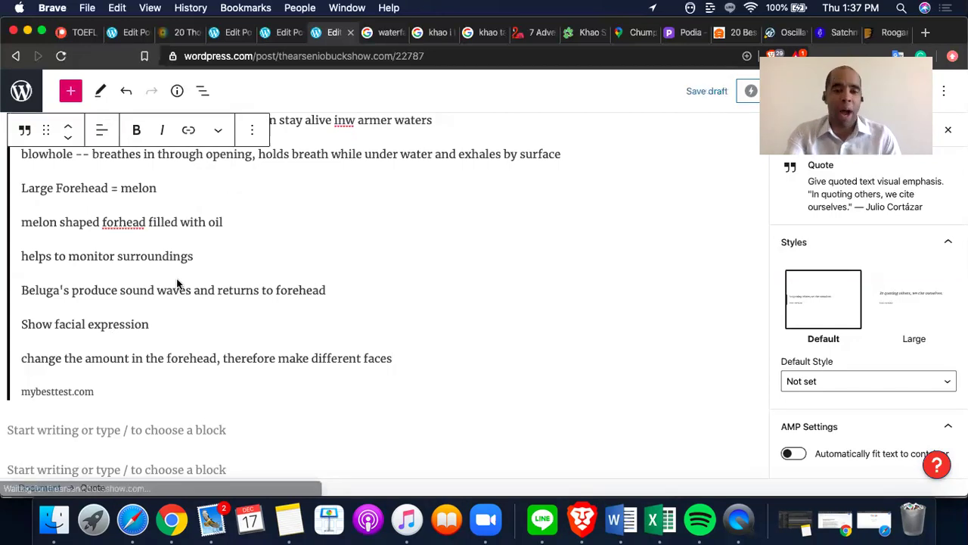
{"action": "scroll", "coordinate": [177, 281], "scroll_direction": "up", "scroll_amount": 5}
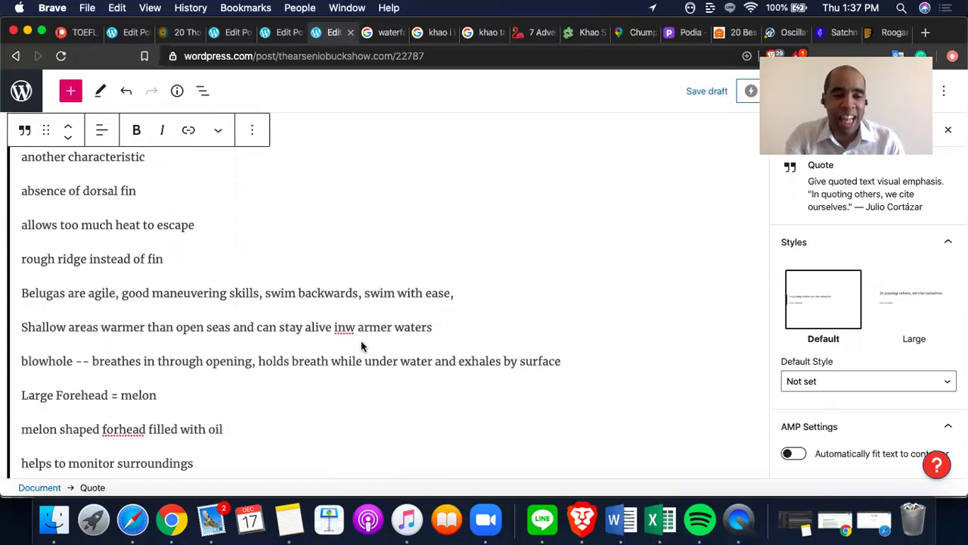
{"action": "scroll", "coordinate": [337, 353], "scroll_direction": "up", "scroll_amount": 10}
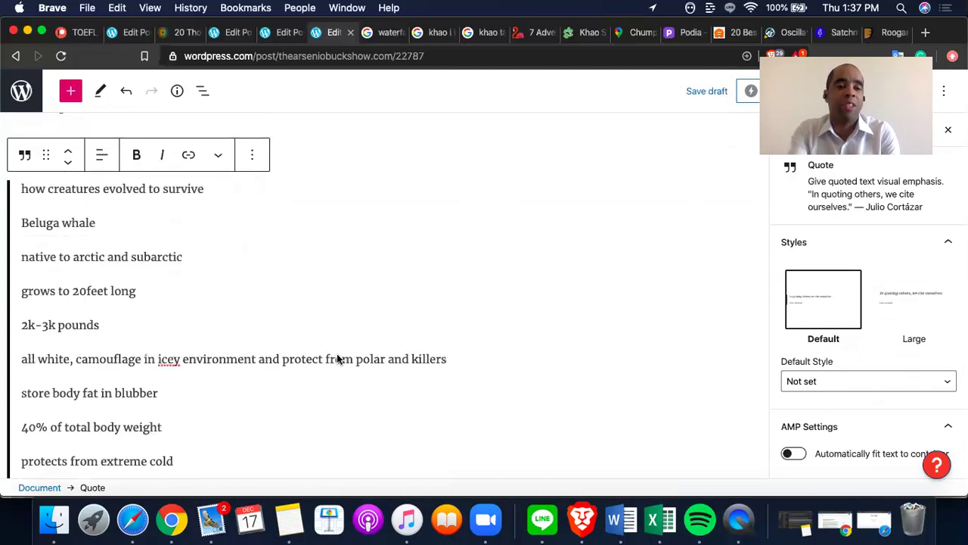
{"action": "scroll", "coordinate": [337, 358], "scroll_direction": "up", "scroll_amount": 5}
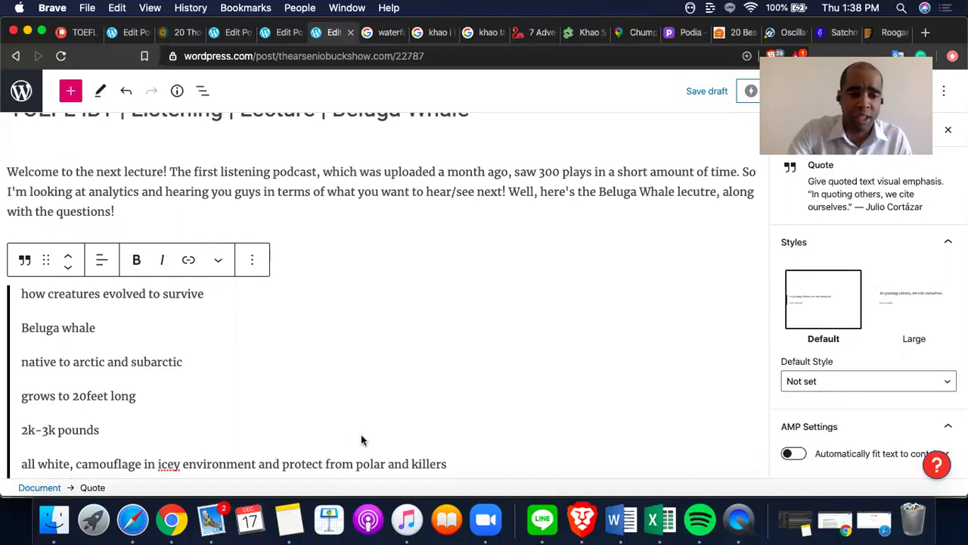
{"action": "scroll", "coordinate": [361, 436], "scroll_direction": "down", "scroll_amount": 5}
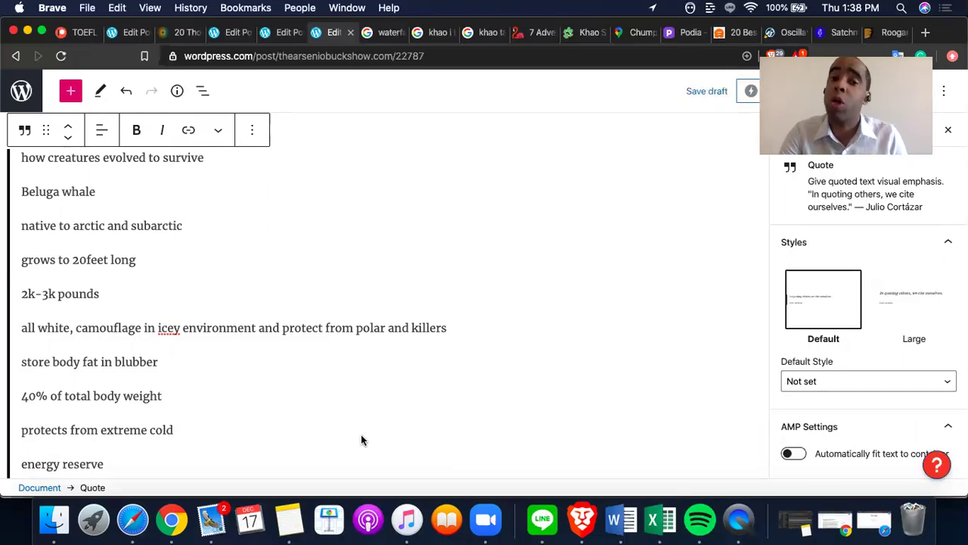
{"action": "scroll", "coordinate": [361, 440], "scroll_direction": "down", "scroll_amount": 3}
{"action": "scroll", "coordinate": [361, 440], "scroll_direction": "down", "scroll_amount": 1}
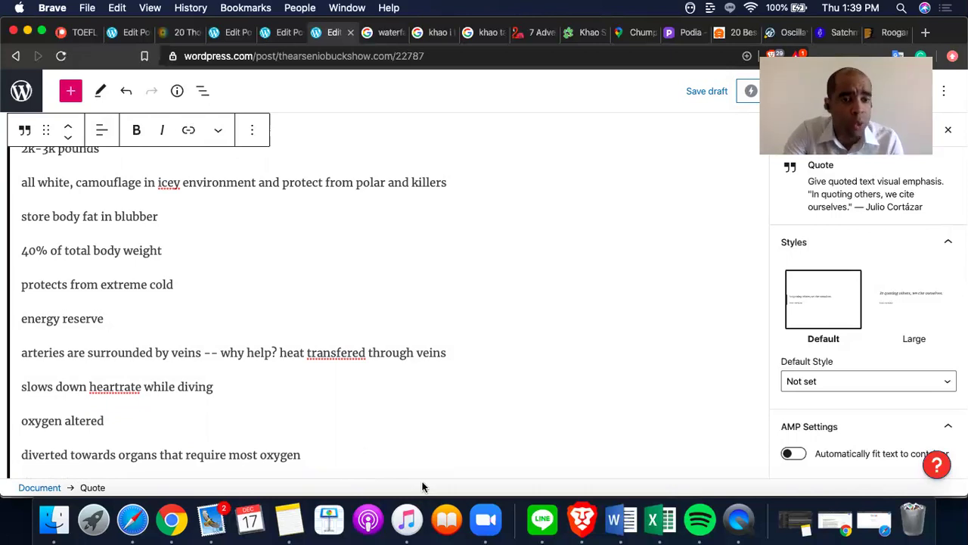
{"action": "scroll", "coordinate": [305, 416], "scroll_direction": "down", "scroll_amount": 3}
{"action": "scroll", "coordinate": [305, 416], "scroll_direction": "down", "scroll_amount": 3}
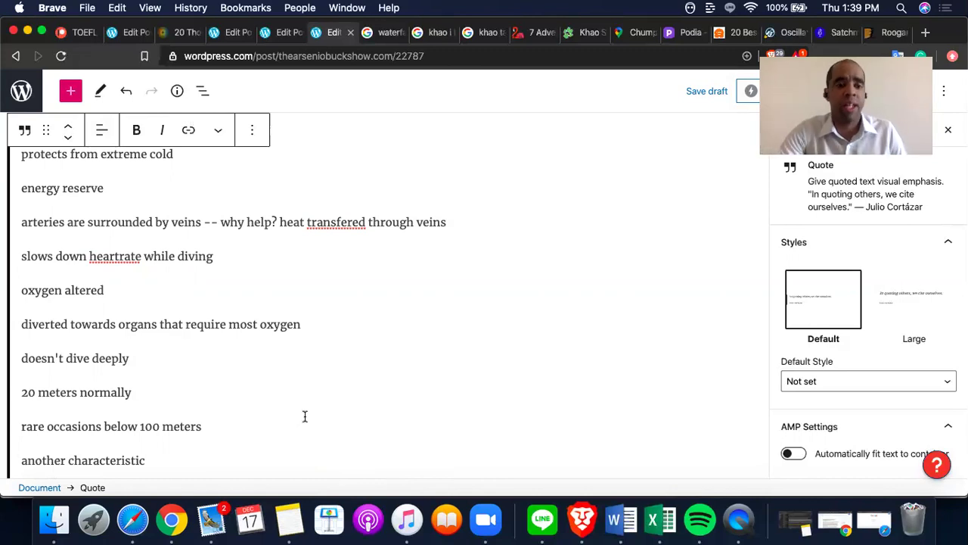
{"action": "scroll", "coordinate": [304, 416], "scroll_direction": "down", "scroll_amount": 2}
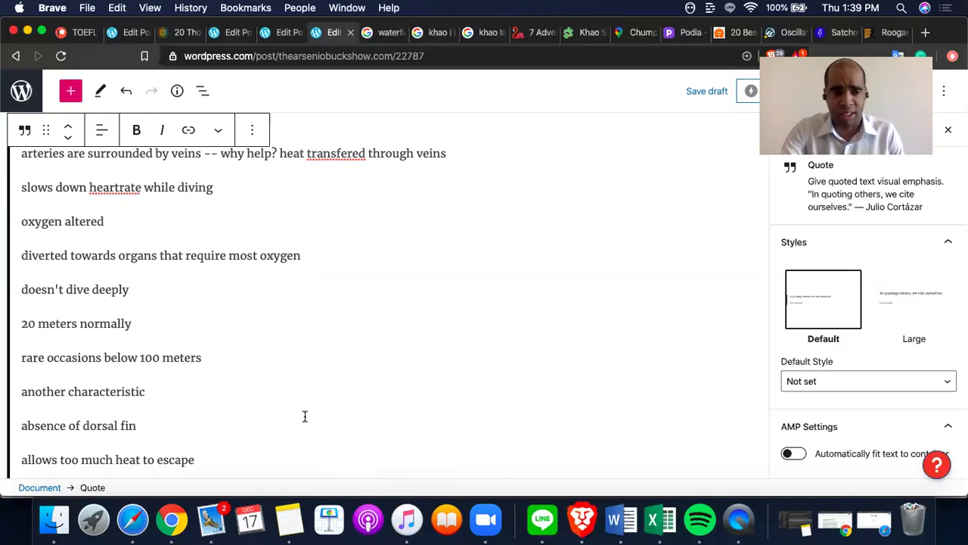
{"action": "scroll", "coordinate": [305, 416], "scroll_direction": "down", "scroll_amount": 3}
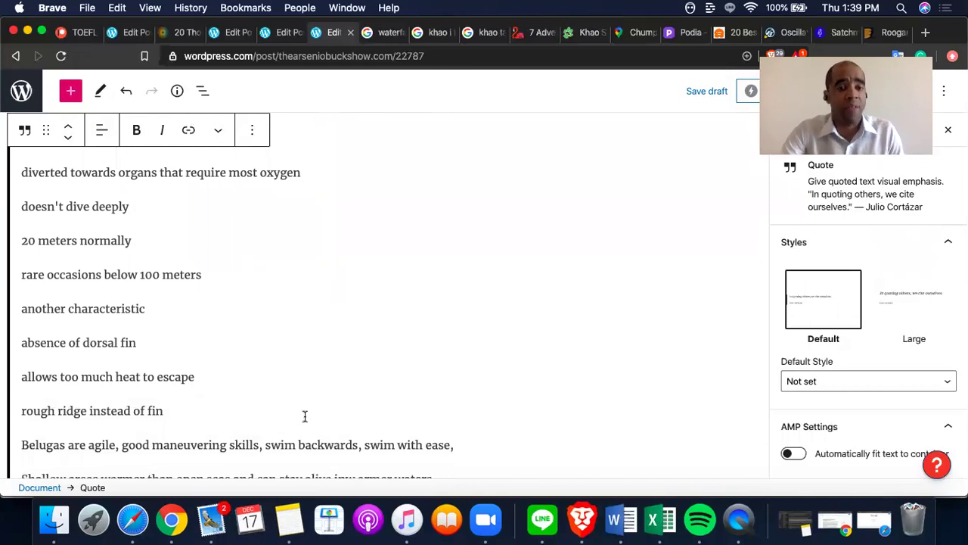
{"action": "scroll", "coordinate": [305, 416], "scroll_direction": "down", "scroll_amount": 1}
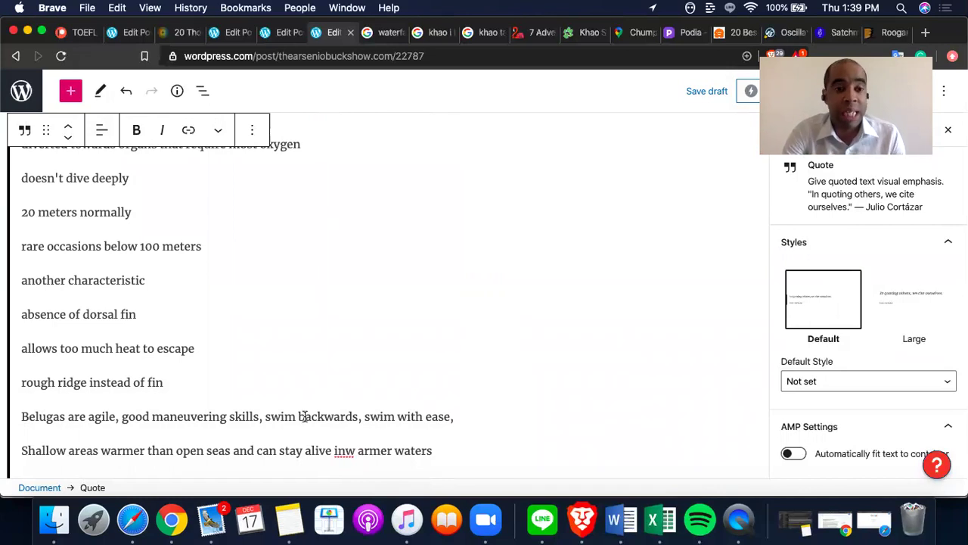
{"action": "scroll", "coordinate": [304, 416], "scroll_direction": "down", "scroll_amount": 3}
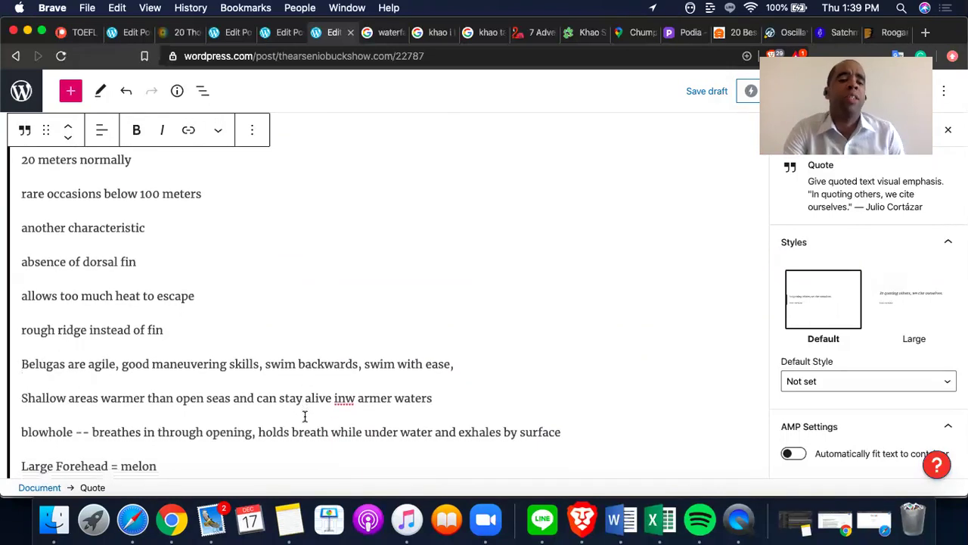
{"action": "scroll", "coordinate": [304, 416], "scroll_direction": "down", "scroll_amount": 1}
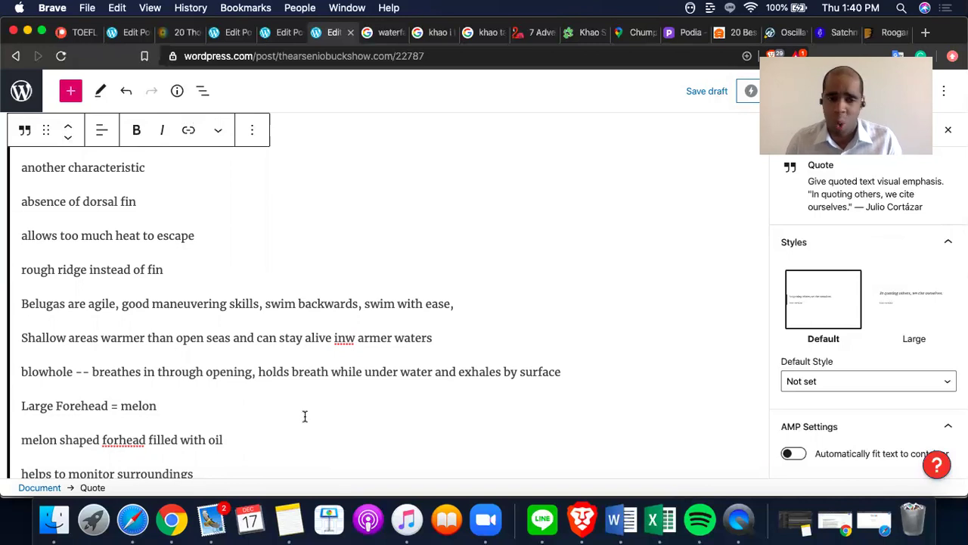
{"action": "scroll", "coordinate": [305, 416], "scroll_direction": "down", "scroll_amount": 3}
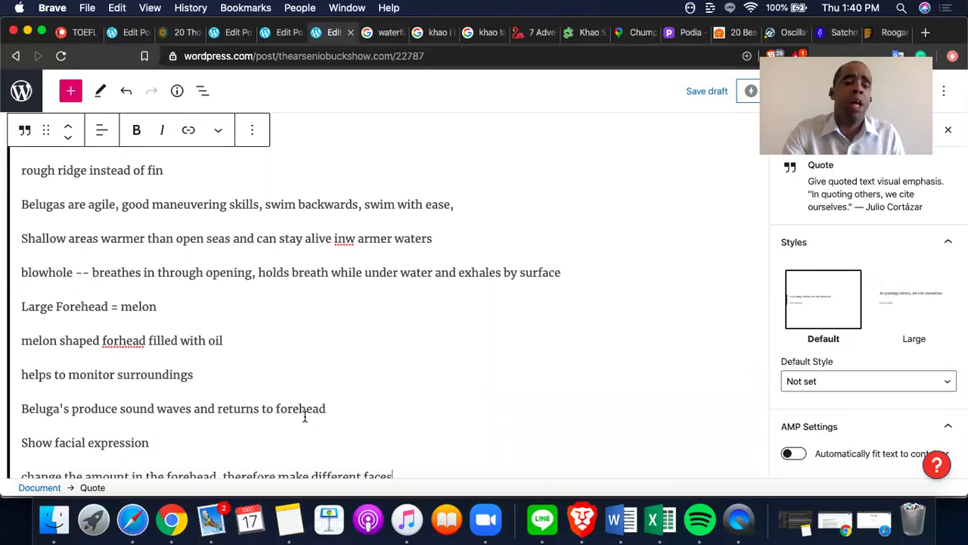
{"action": "scroll", "coordinate": [304, 416], "scroll_direction": "down", "scroll_amount": 3}
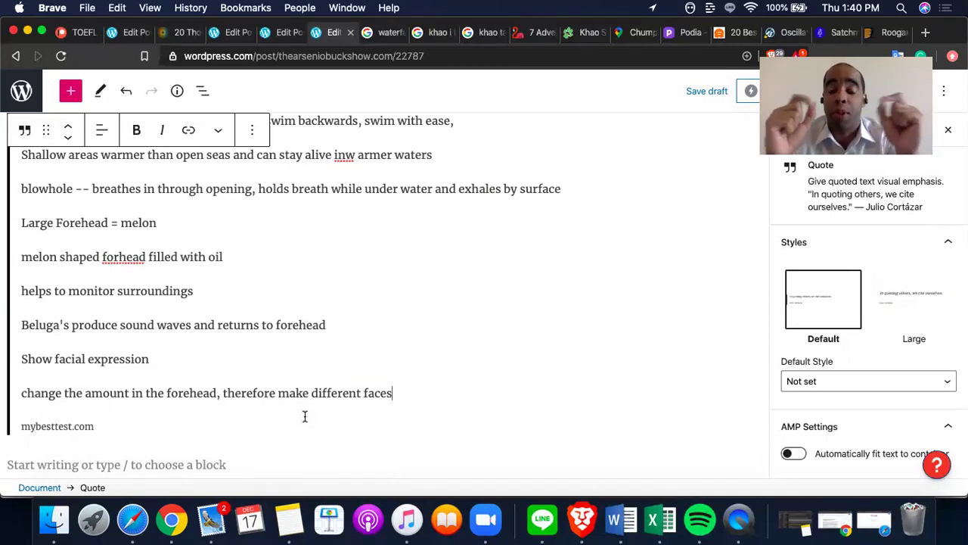
{"action": "scroll", "coordinate": [305, 416], "scroll_direction": "down", "scroll_amount": 2}
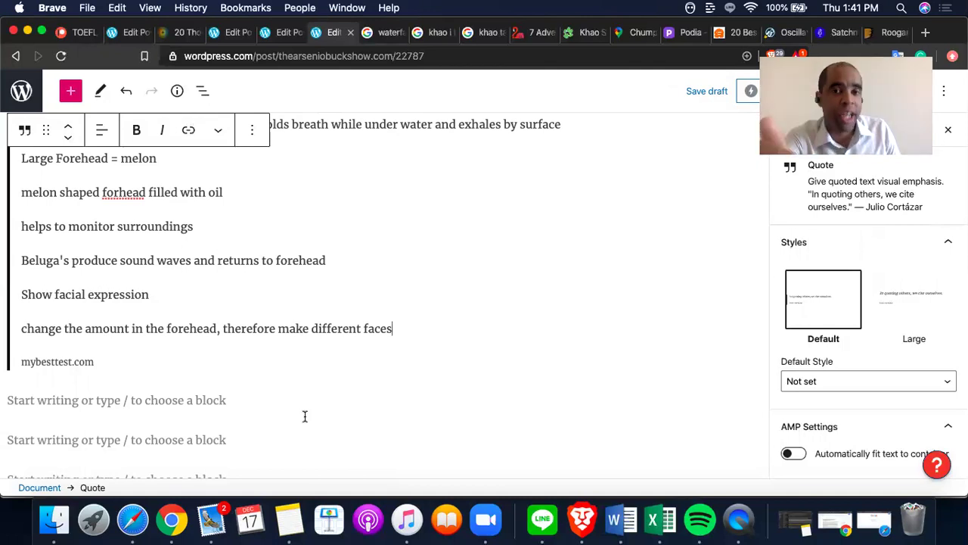
{"action": "scroll", "coordinate": [304, 416], "scroll_direction": "down", "scroll_amount": 8}
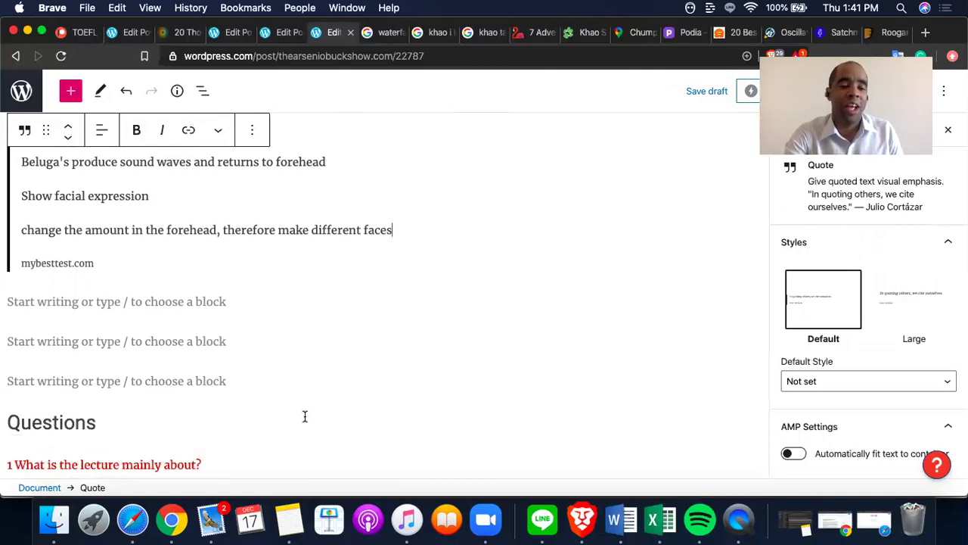
{"action": "scroll", "coordinate": [305, 416], "scroll_direction": "down", "scroll_amount": 2}
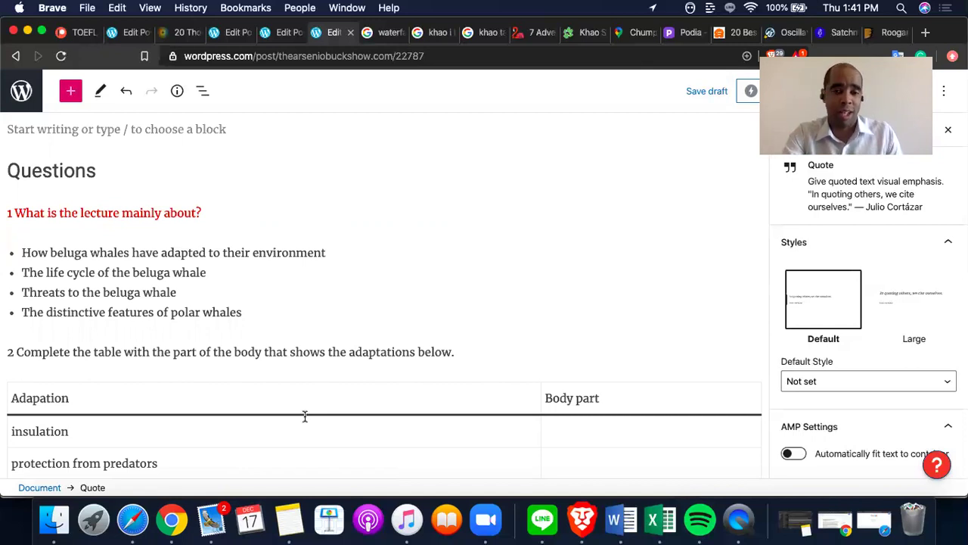
{"action": "scroll", "coordinate": [304, 416], "scroll_direction": "down", "scroll_amount": 3}
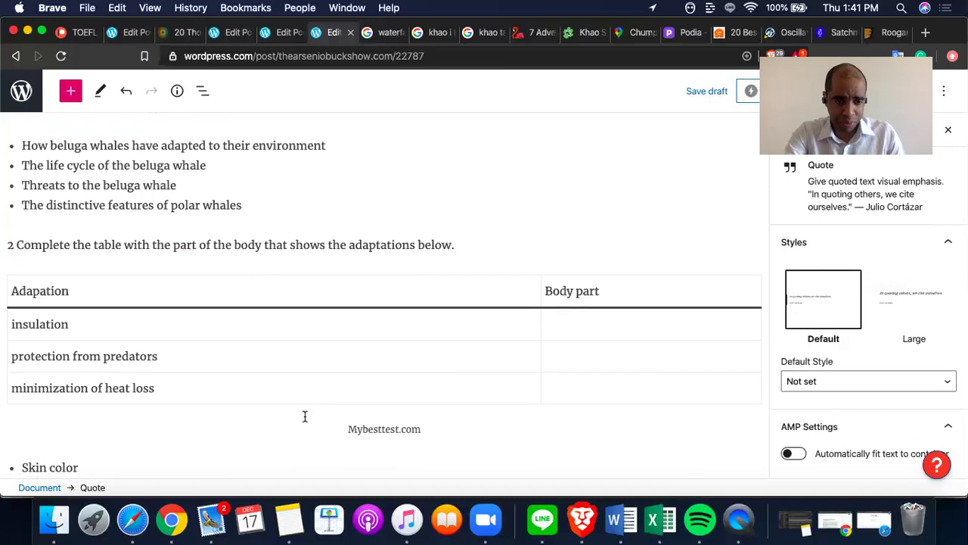
{"action": "scroll", "coordinate": [305, 416], "scroll_direction": "down", "scroll_amount": 1}
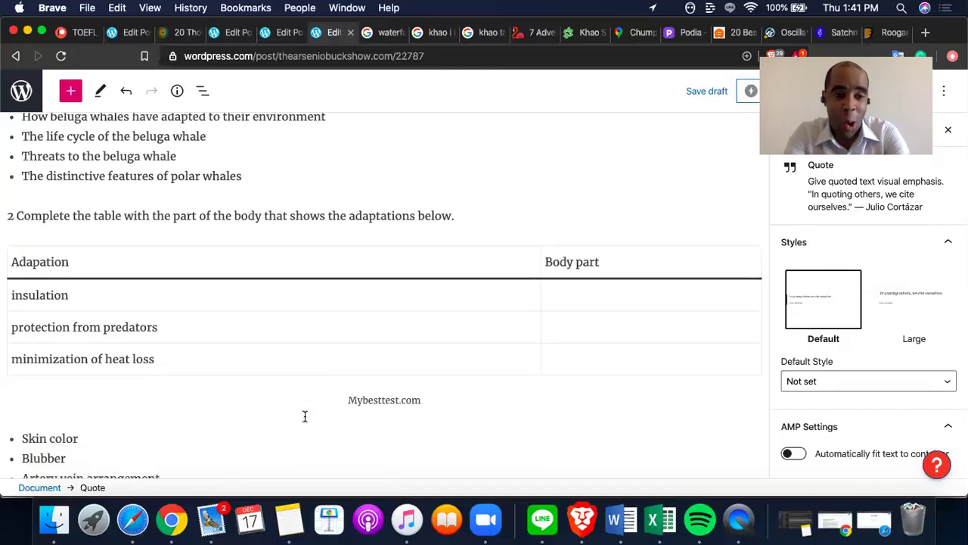
{"action": "scroll", "coordinate": [305, 416], "scroll_direction": "down", "scroll_amount": 2}
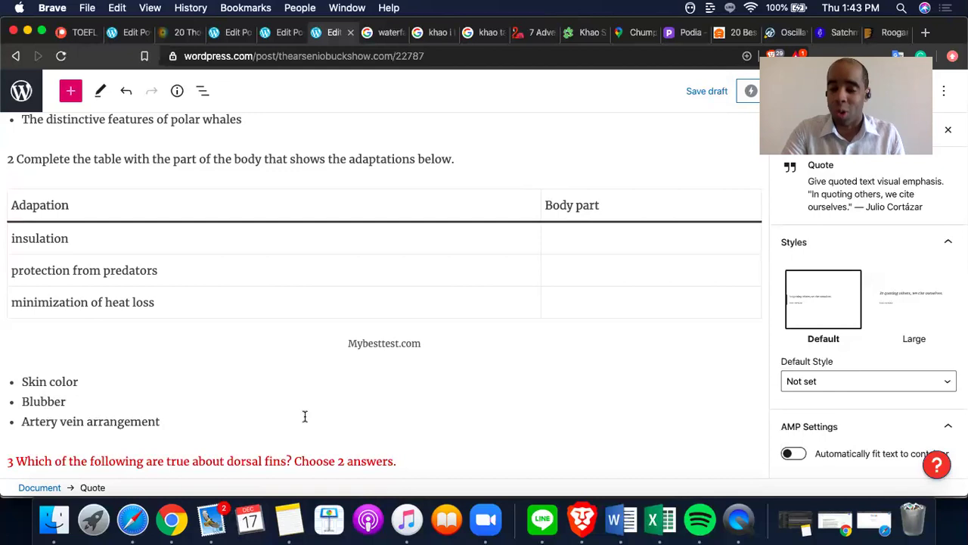
{"action": "scroll", "coordinate": [304, 416], "scroll_direction": "down", "scroll_amount": 8}
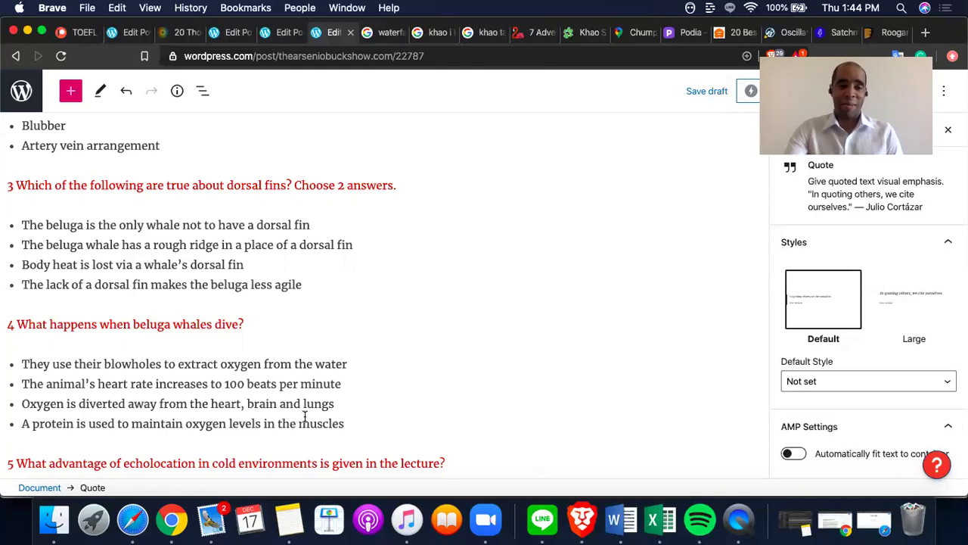
{"action": "scroll", "coordinate": [305, 416], "scroll_direction": "down", "scroll_amount": 5}
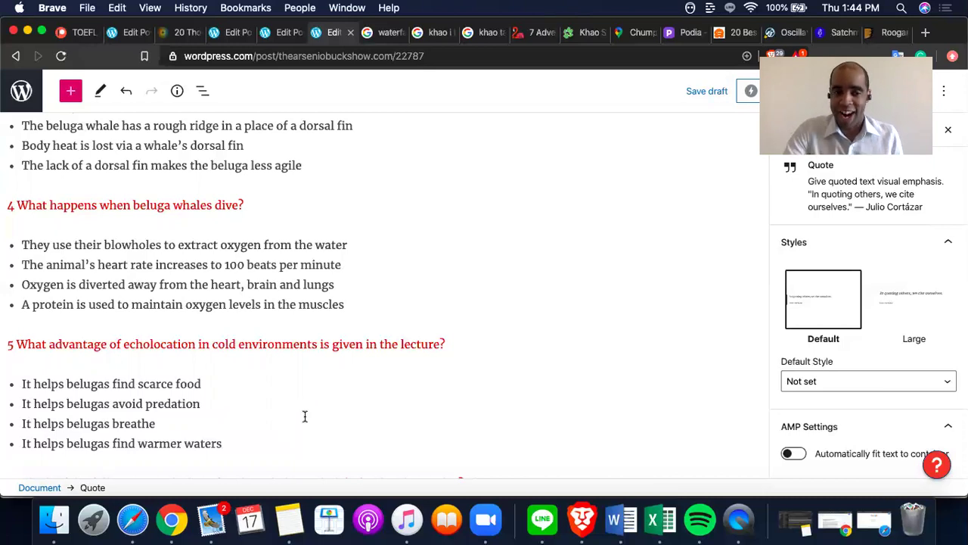
{"action": "scroll", "coordinate": [305, 416], "scroll_direction": "down", "scroll_amount": 4}
{"action": "scroll", "coordinate": [305, 416], "scroll_direction": "down", "scroll_amount": 1}
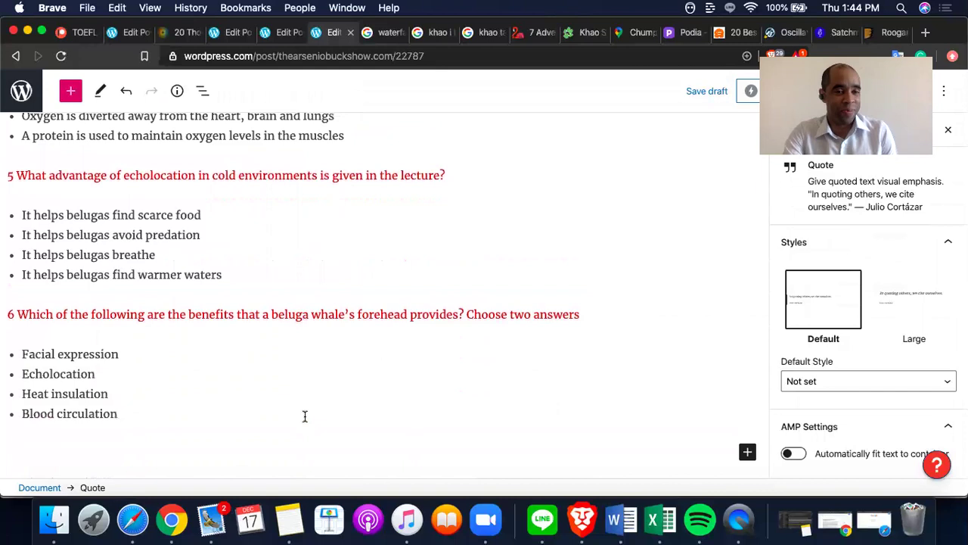